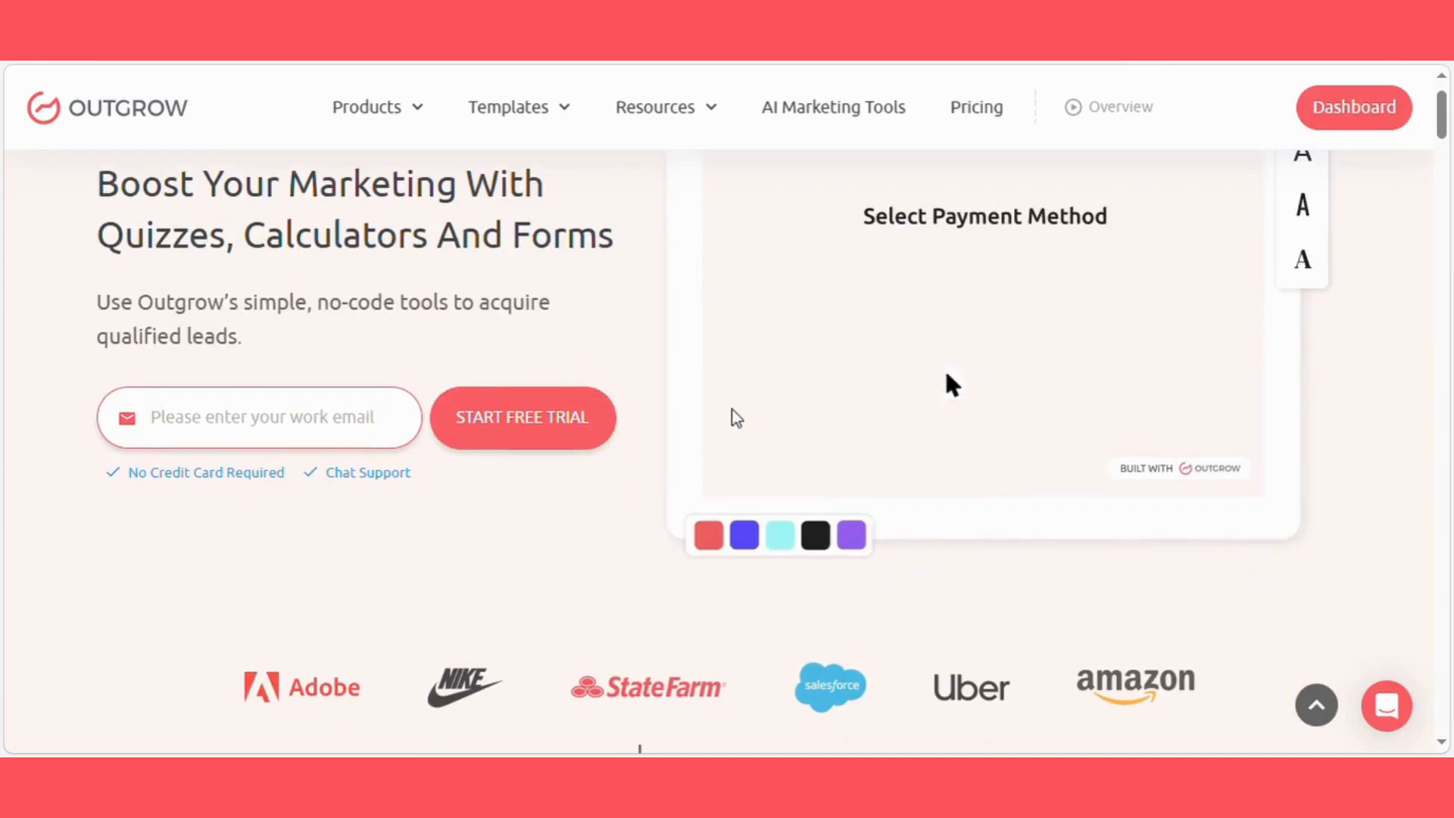
Step: Generate content from the prompt "Create a Learning Style Assessment that identifies whether a learner is Visual, Auditory, or Reading"
{"action": "scroll", "coordinate": [553, 371], "scroll_direction": "down", "scroll_amount": 2}
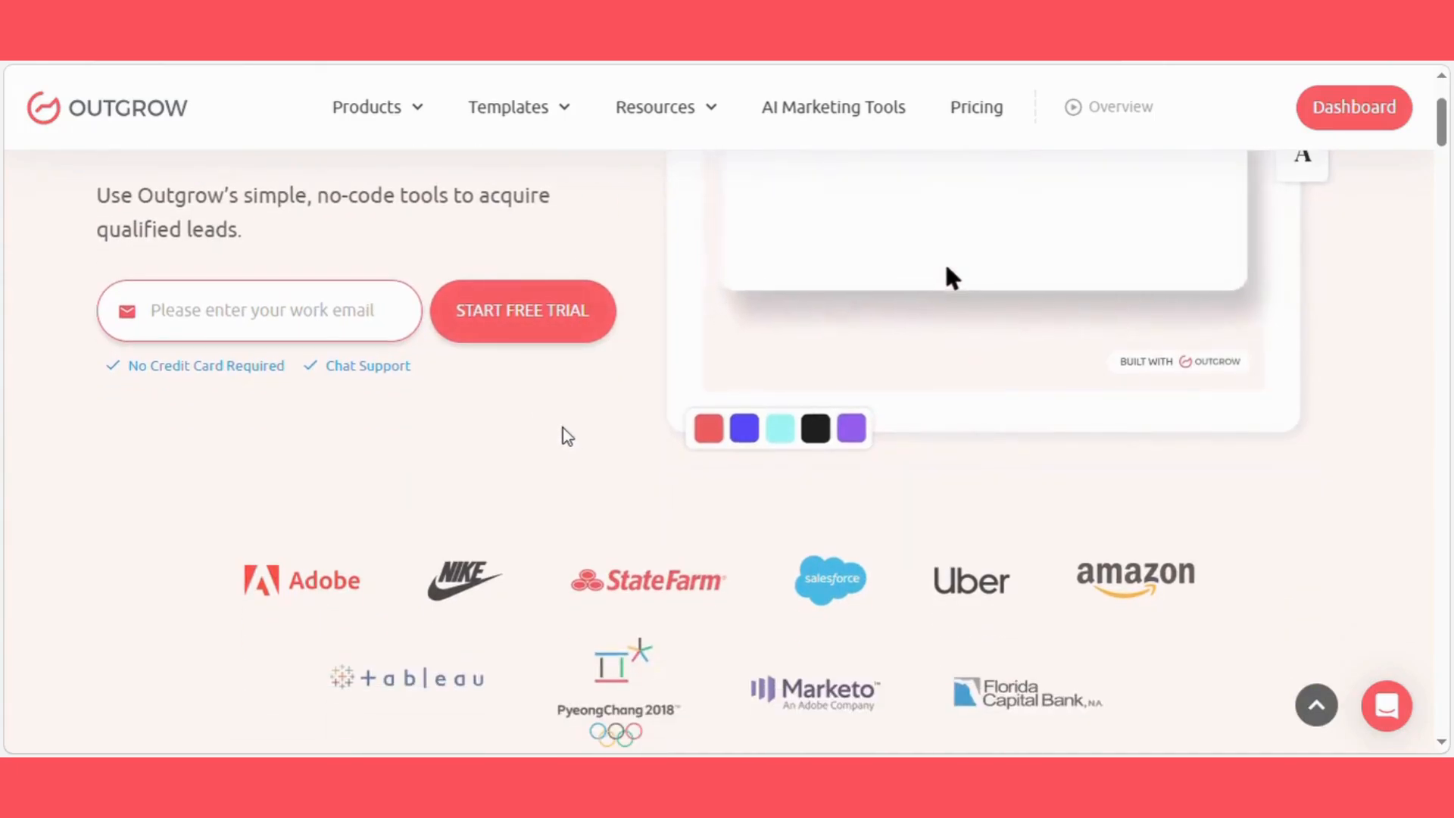
{"action": "scroll", "coordinate": [561, 431], "scroll_direction": "up", "scroll_amount": 4}
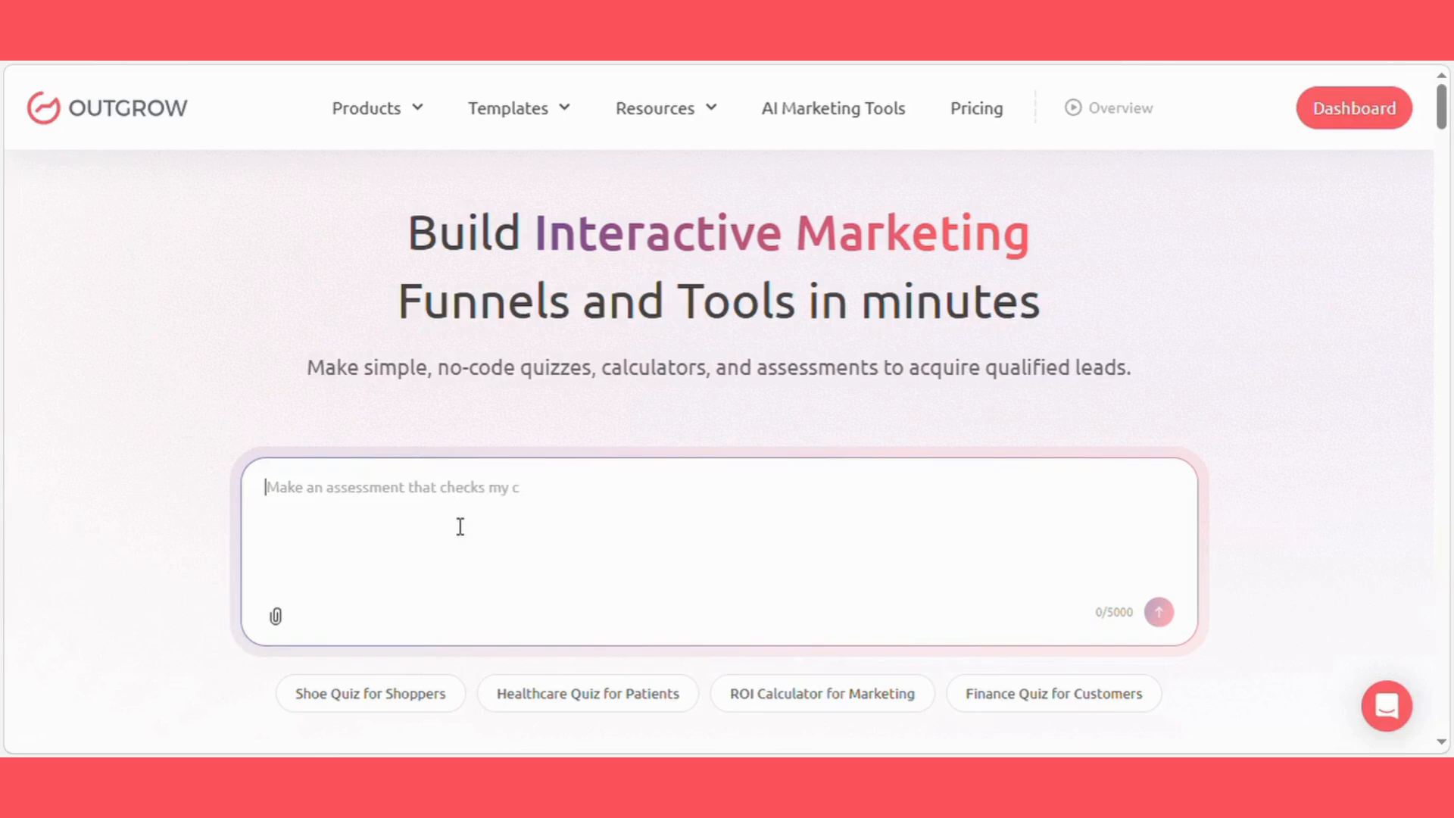
{"action": "type", "text": "Create a Learning Style Assessment that identifies whether a learner is Visual, Auditory, or Reading"}
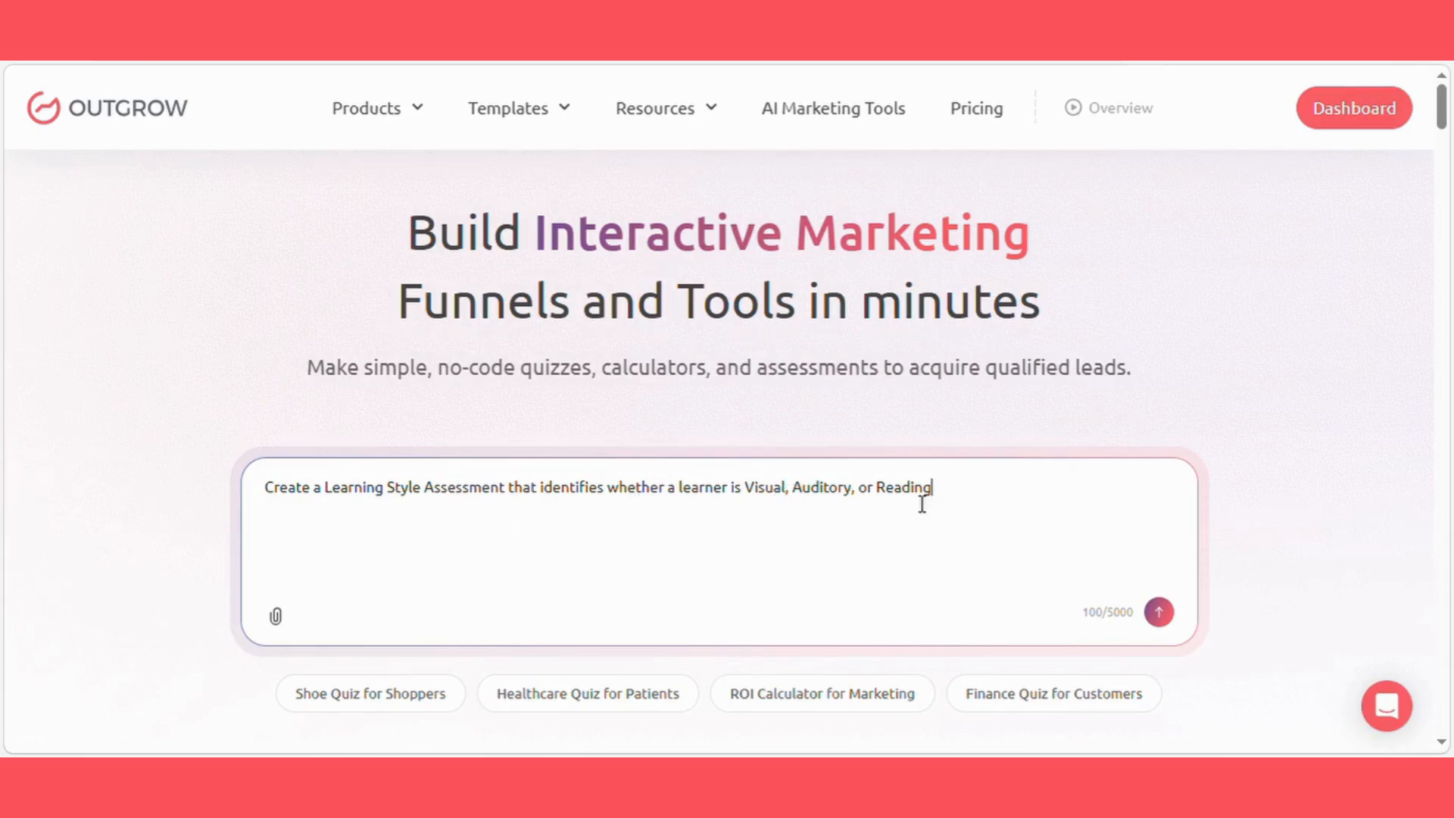
{"action": "left_click", "coordinate": [1158, 614]}
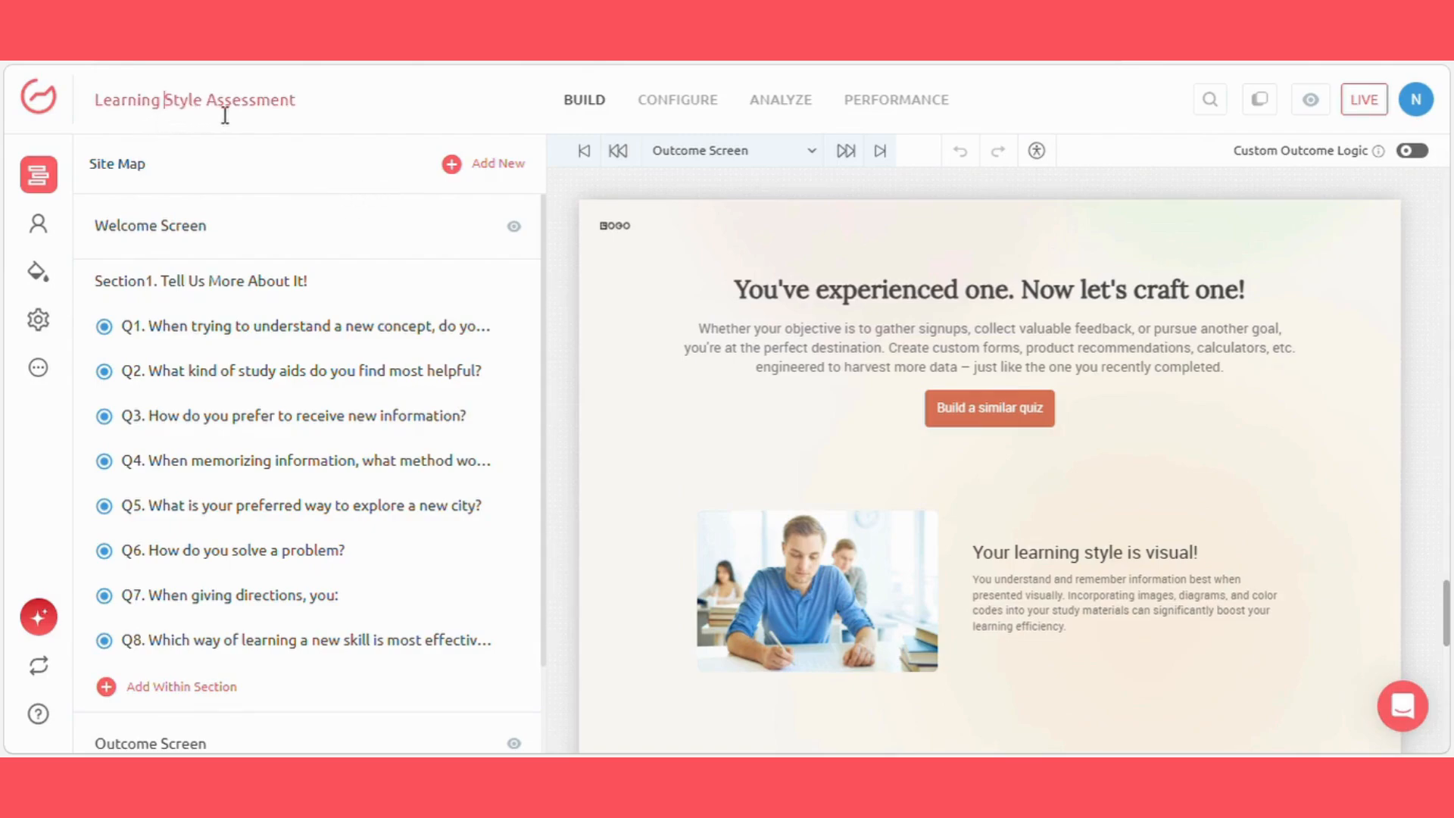
Step: Review the welcome screen's heading, sub heading and button text, and return to the site map
{"action": "left_click", "coordinate": [293, 221]}
{"action": "left_click", "coordinate": [104, 504]}
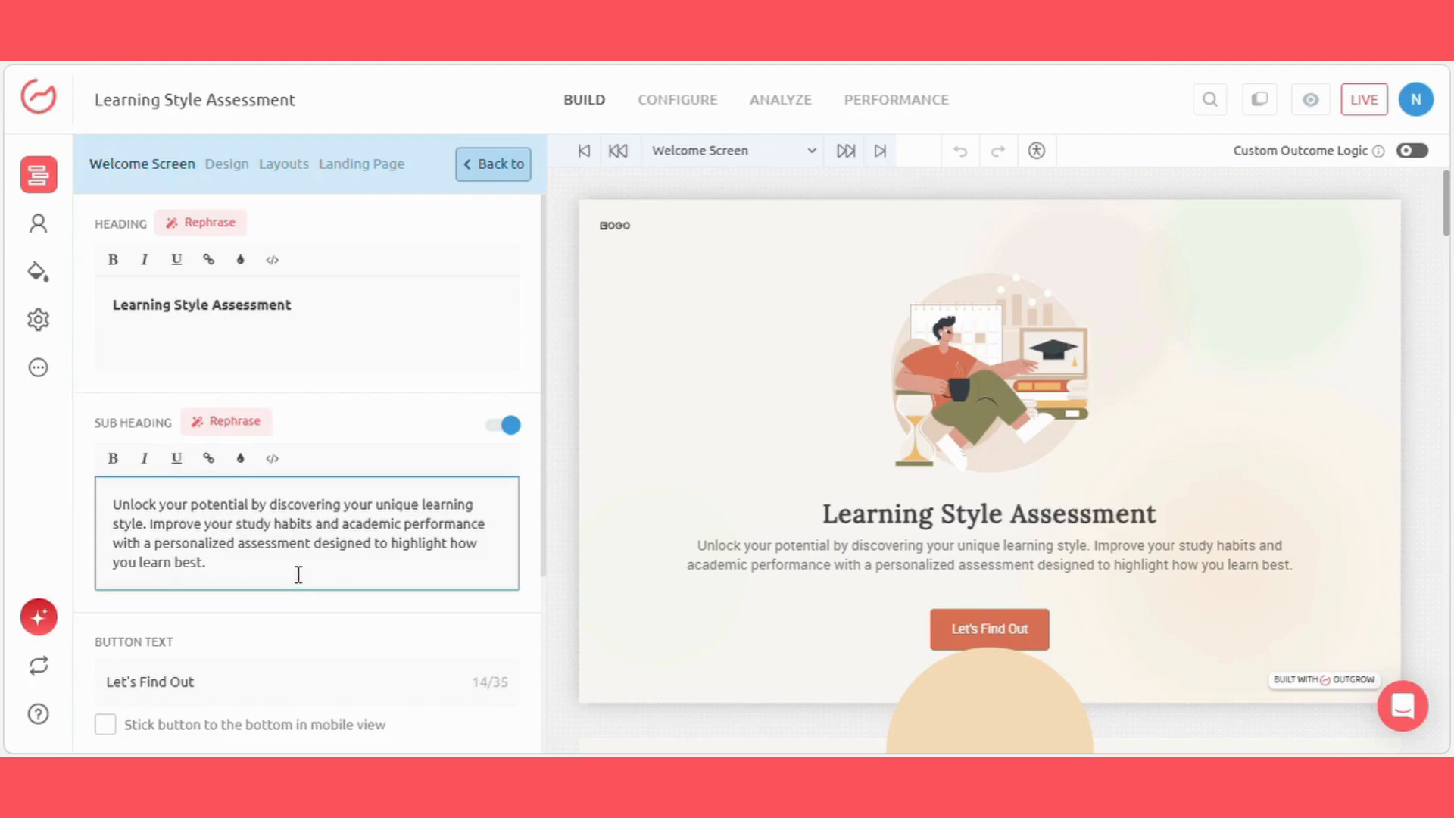
{"action": "left_click", "coordinate": [39, 178]}
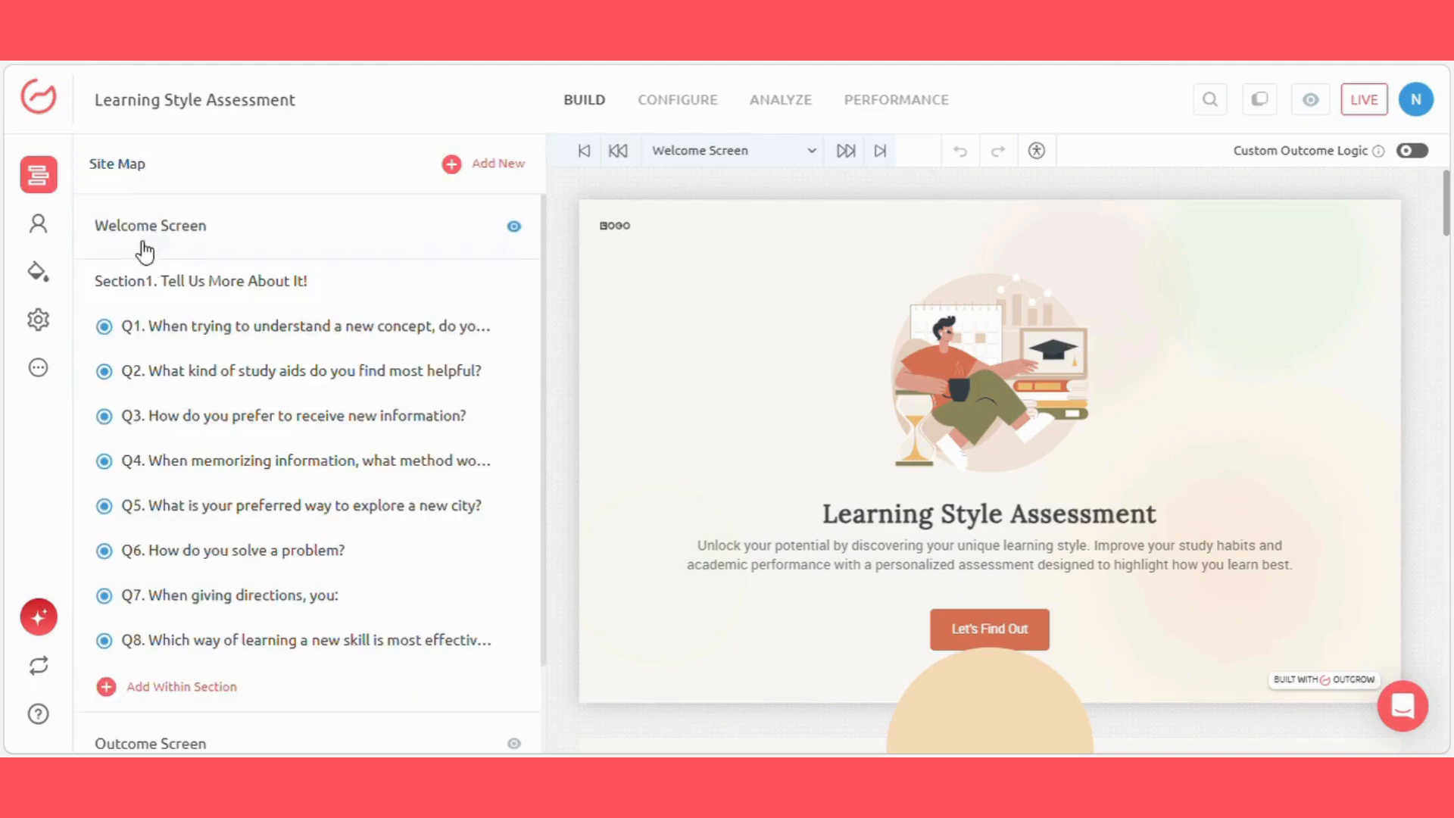
Step: Open questions 1 and 2 of the assessment and review their question text and answer options
{"action": "left_click", "coordinate": [296, 324]}
{"action": "left_click", "coordinate": [112, 473]}
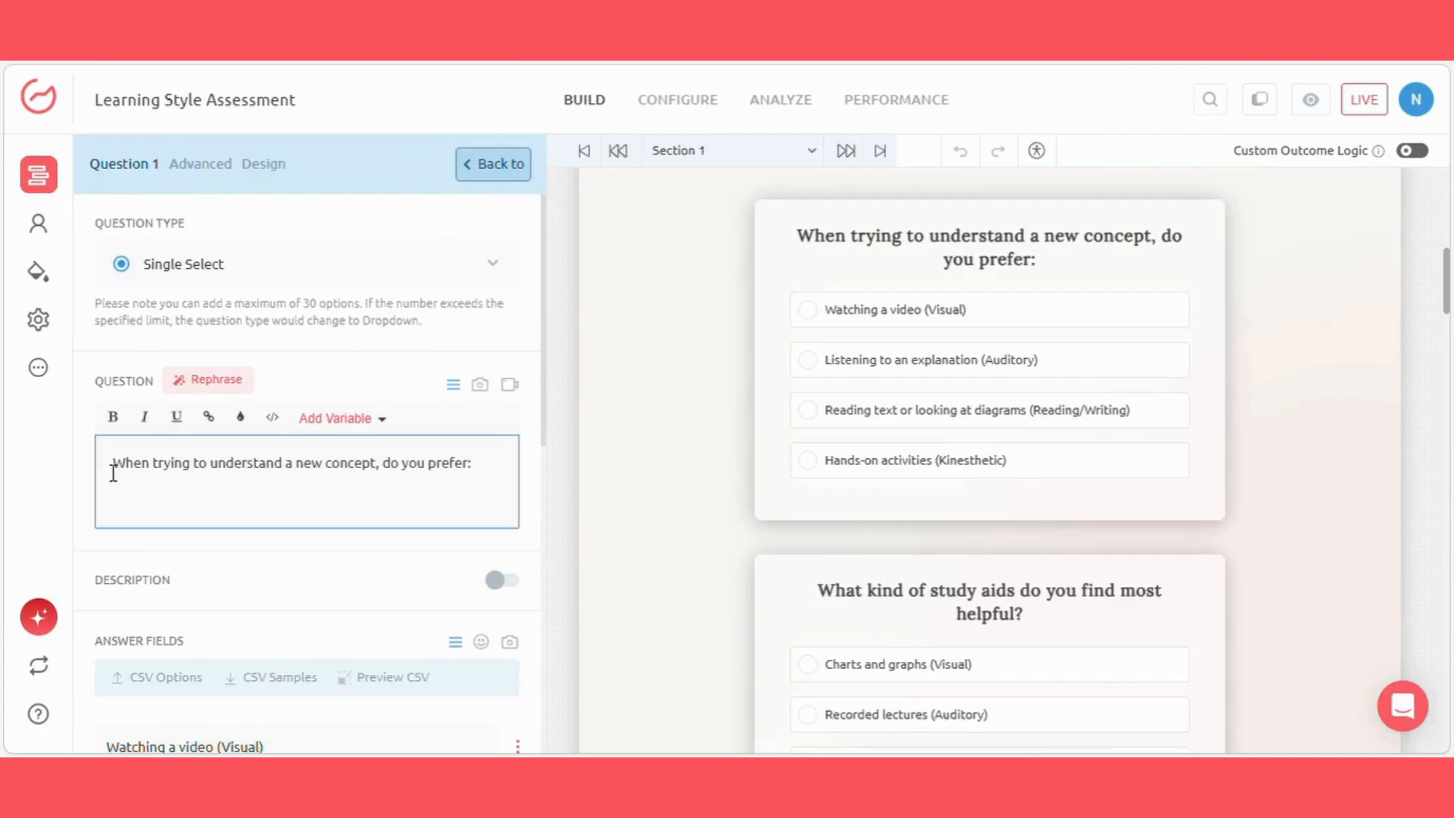
{"action": "left_click_drag", "start_coordinate": [113, 473], "coordinate": [529, 474]}
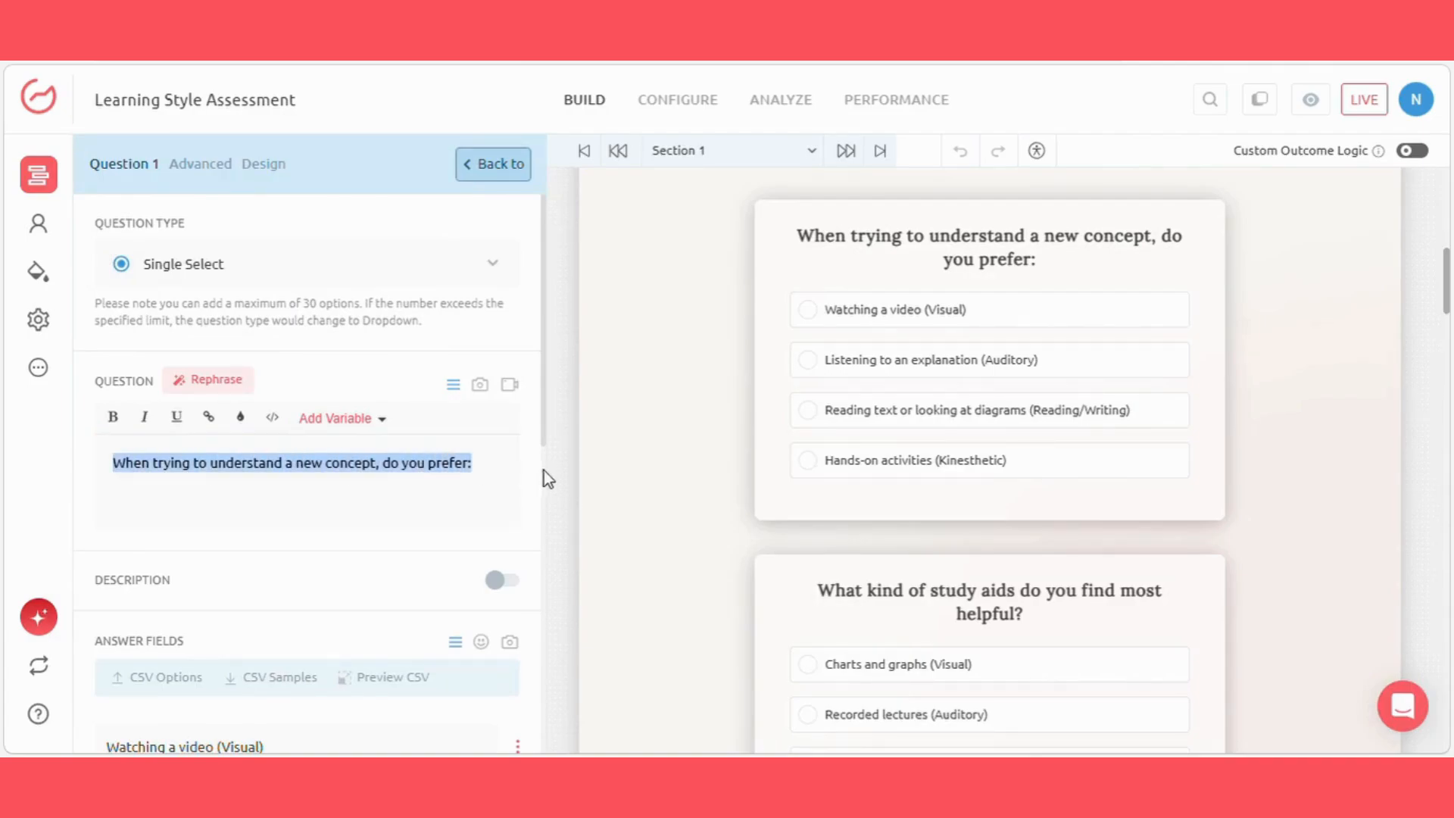
{"action": "left_click", "coordinate": [497, 481]}
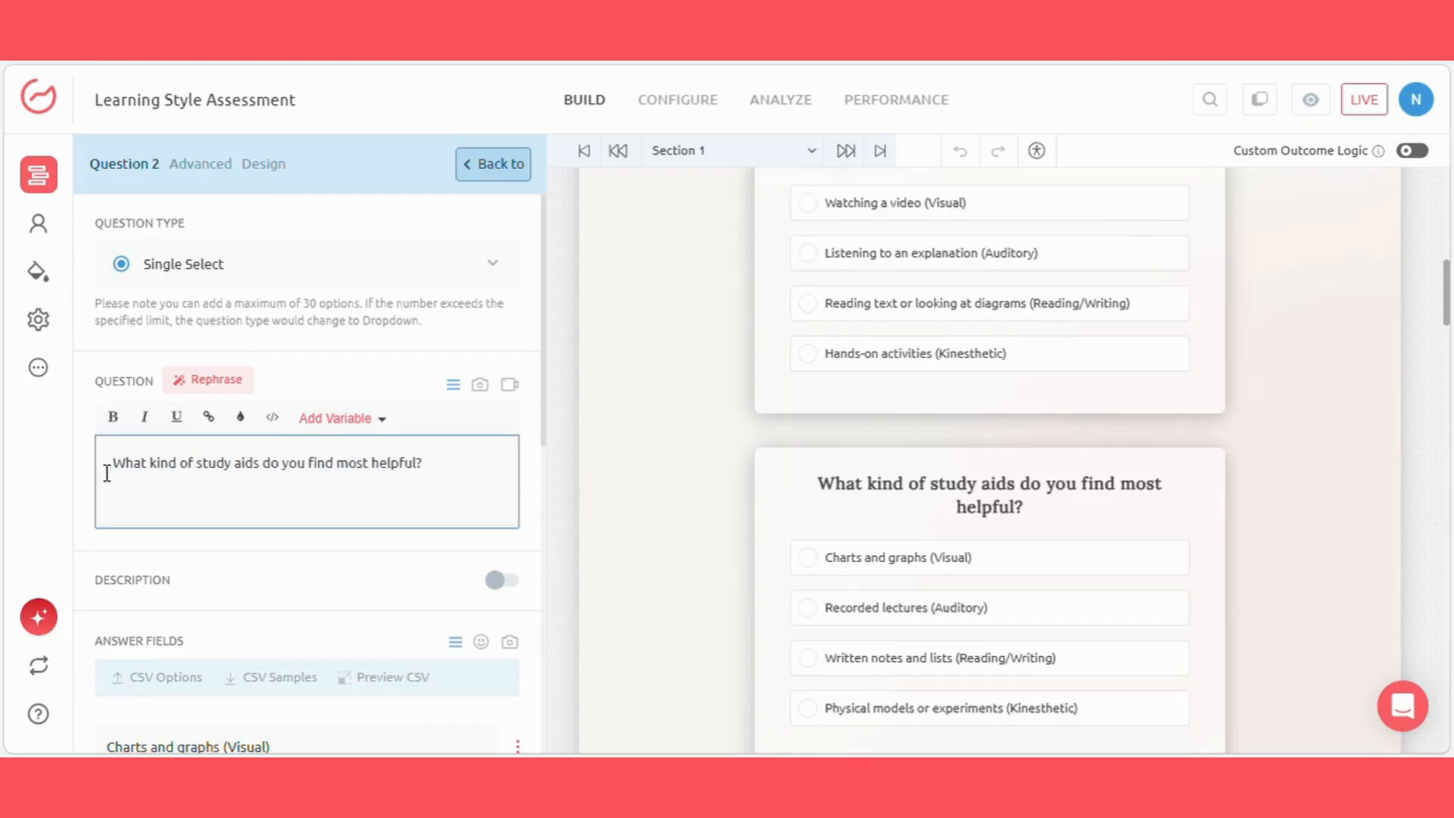
{"action": "left_click_drag", "start_coordinate": [107, 474], "coordinate": [421, 482]}
{"action": "left_click", "coordinate": [429, 480]}
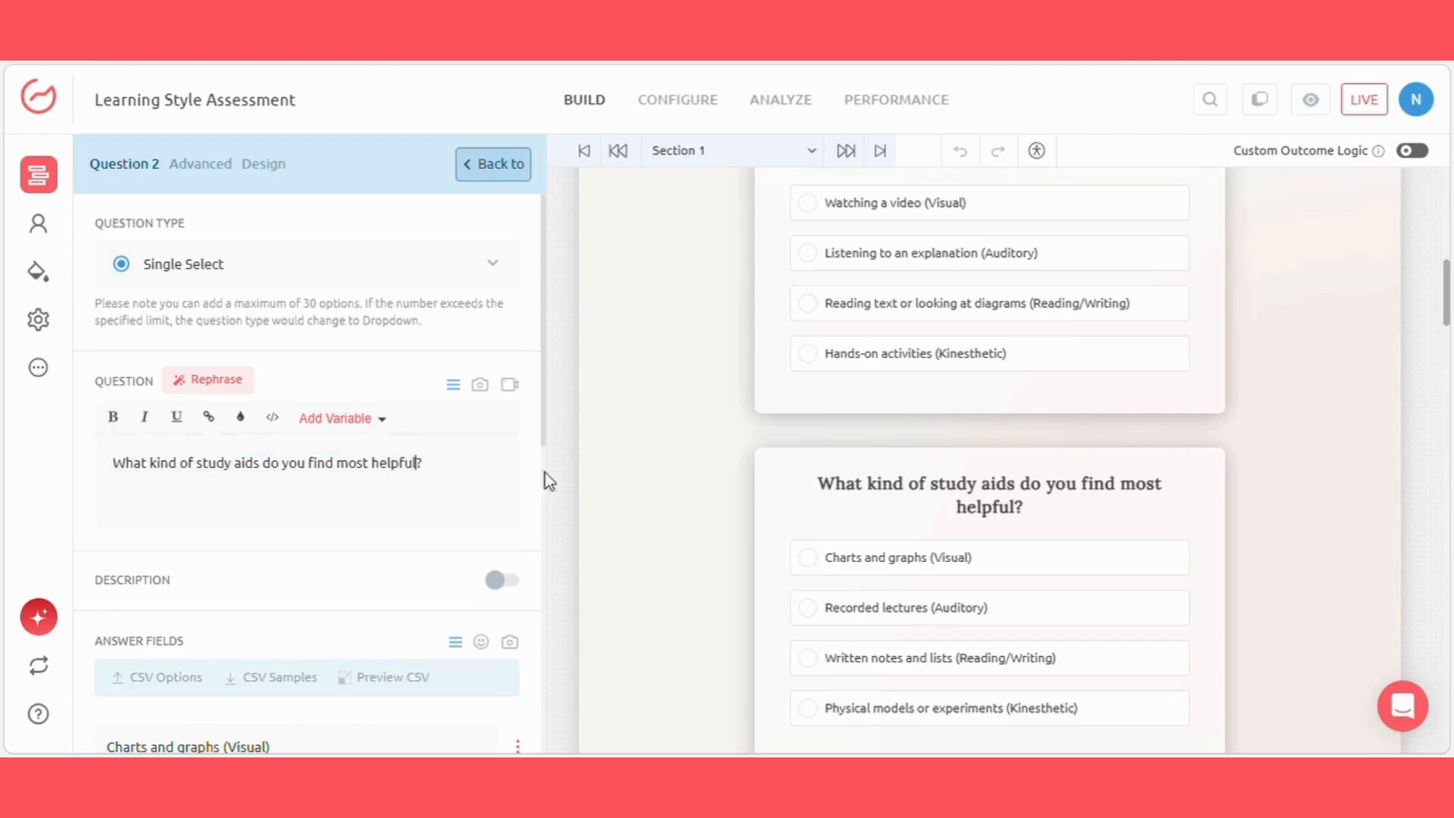
Step: Open questions 3 and 4 from the preview and review their wording and answer options
{"action": "scroll", "coordinate": [777, 479], "scroll_direction": "down", "scroll_amount": 7}
{"action": "left_click", "coordinate": [817, 453]}
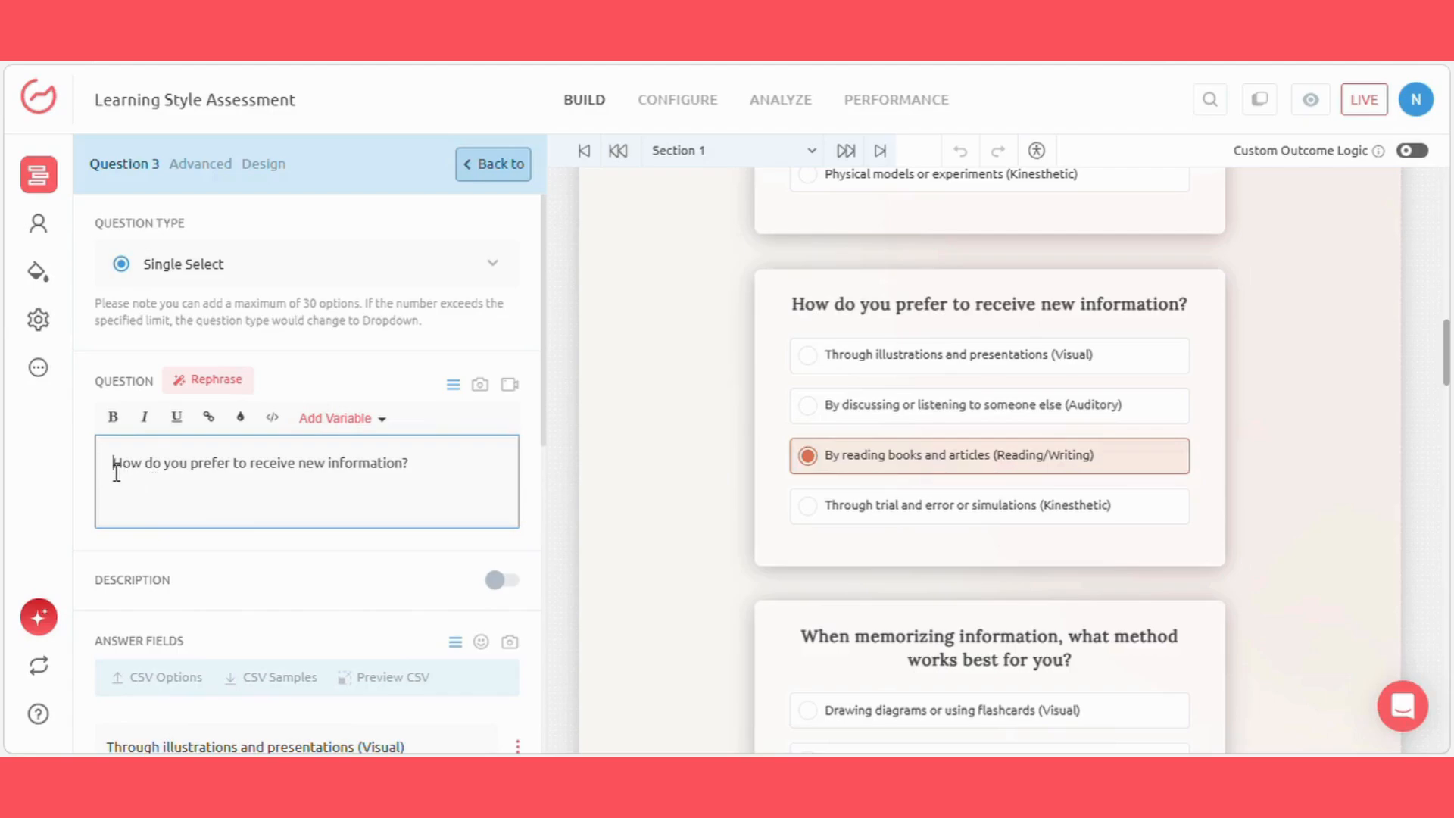
{"action": "left_click_drag", "start_coordinate": [116, 472], "coordinate": [424, 477]}
{"action": "left_click", "coordinate": [682, 463]}
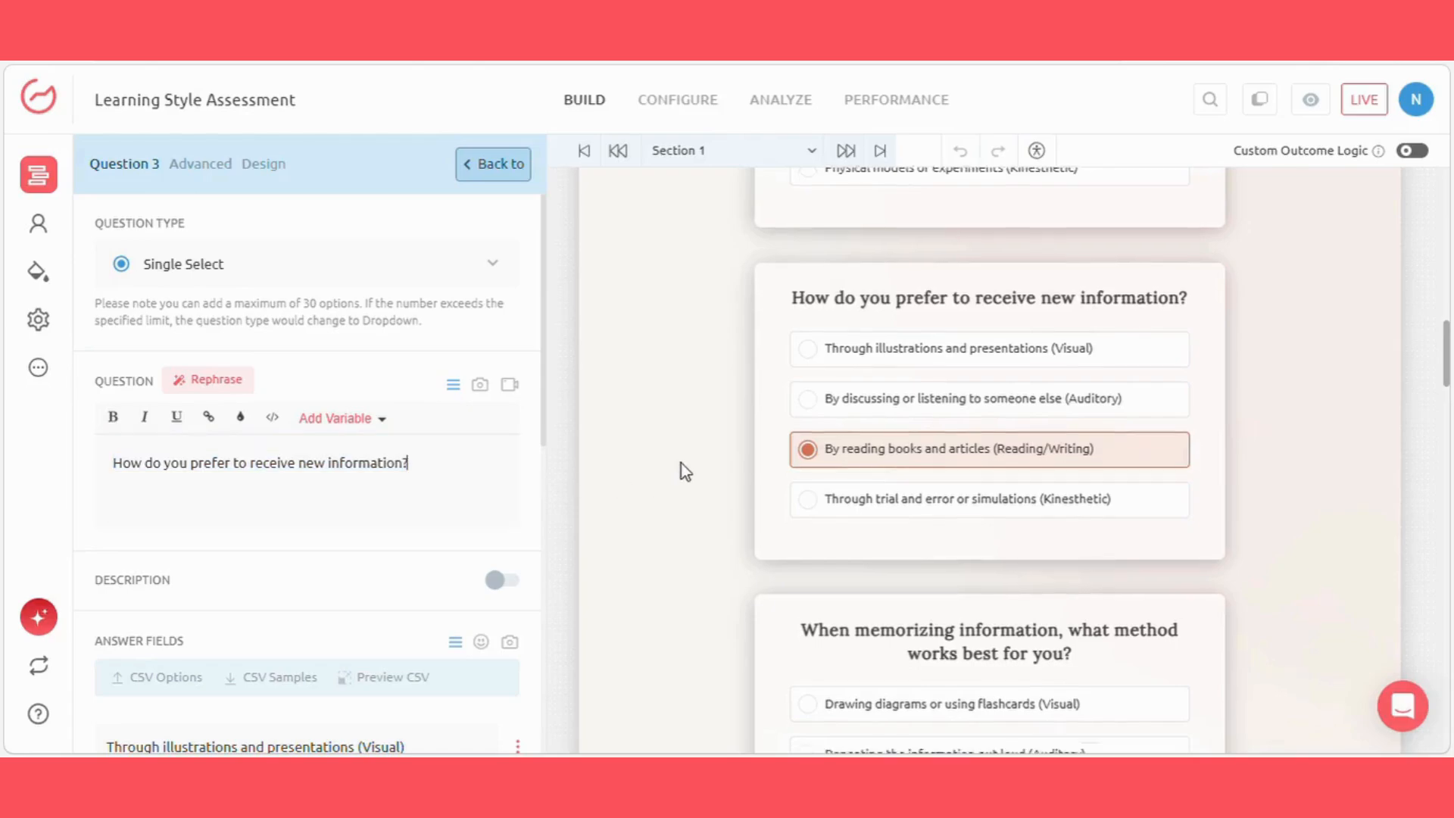
{"action": "scroll", "coordinate": [808, 461], "scroll_direction": "down", "scroll_amount": 3}
{"action": "left_click", "coordinate": [807, 461]}
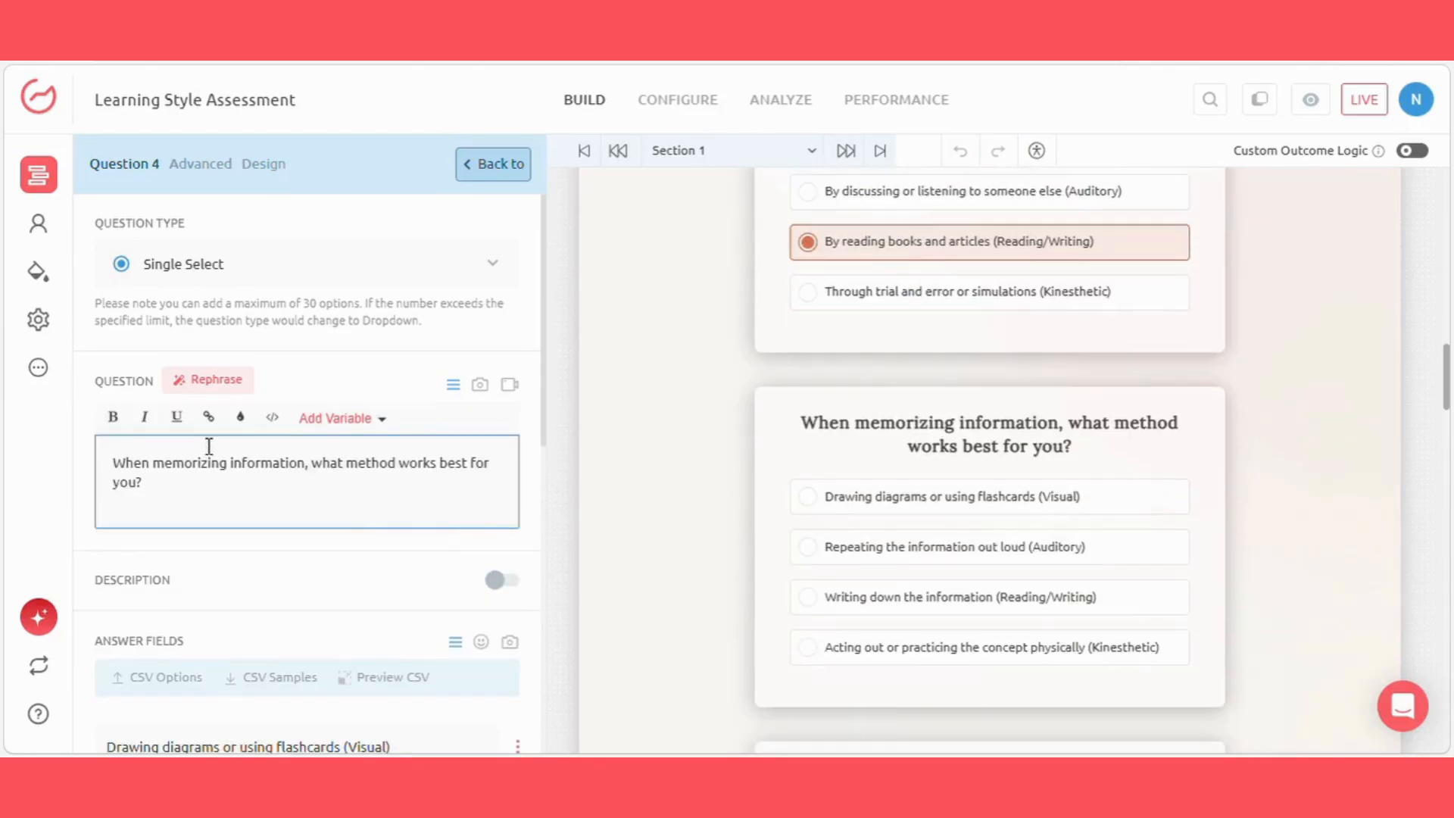
{"action": "scroll", "coordinate": [114, 418], "scroll_direction": "down", "scroll_amount": 2}
{"action": "triple_click", "coordinate": [113, 372]}
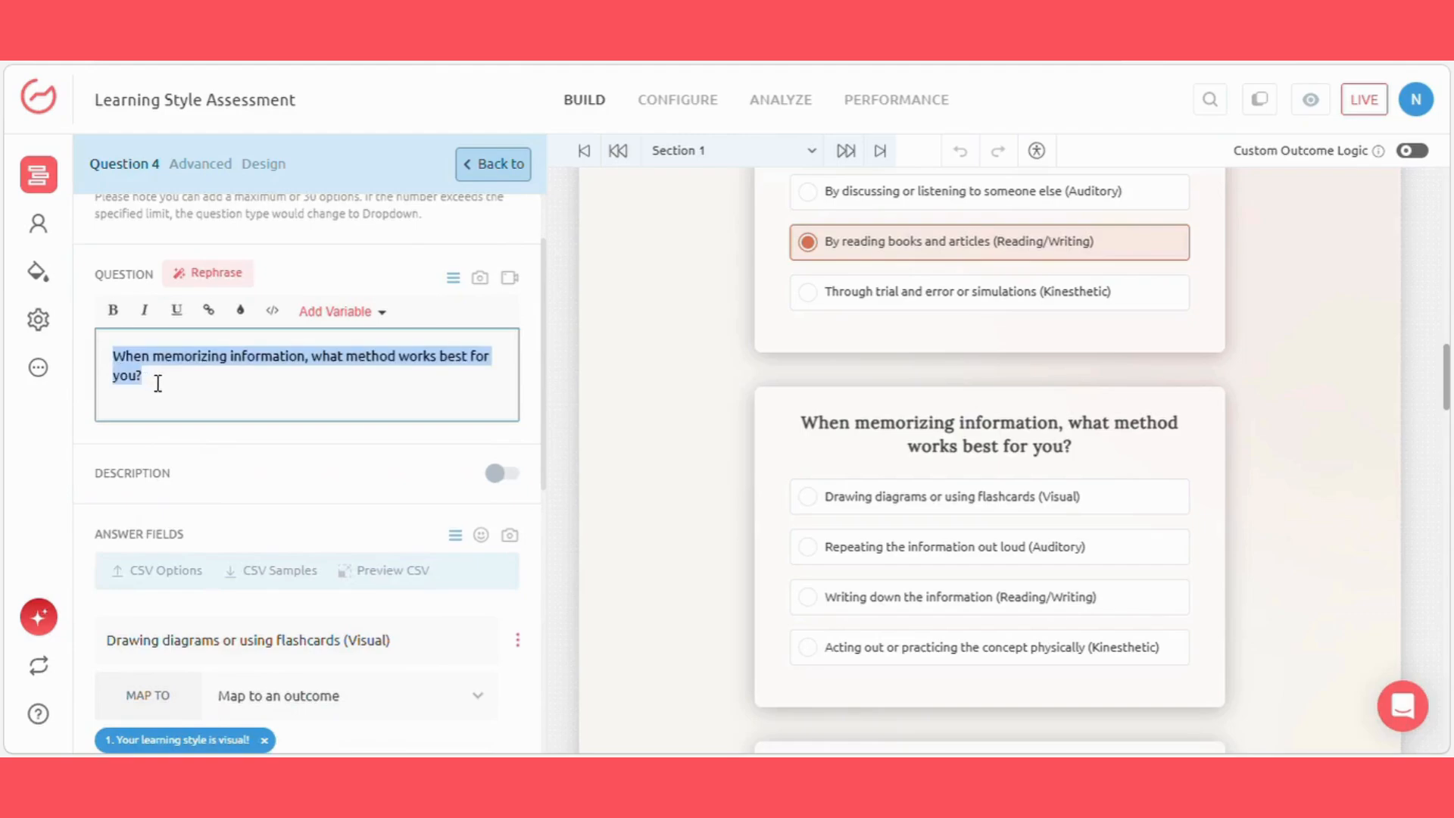
{"action": "left_click", "coordinate": [797, 465]}
Step: Open question 5 about exploring a new city, review its text and look over the question that follows
{"action": "scroll", "coordinate": [803, 468], "scroll_direction": "down", "scroll_amount": 6}
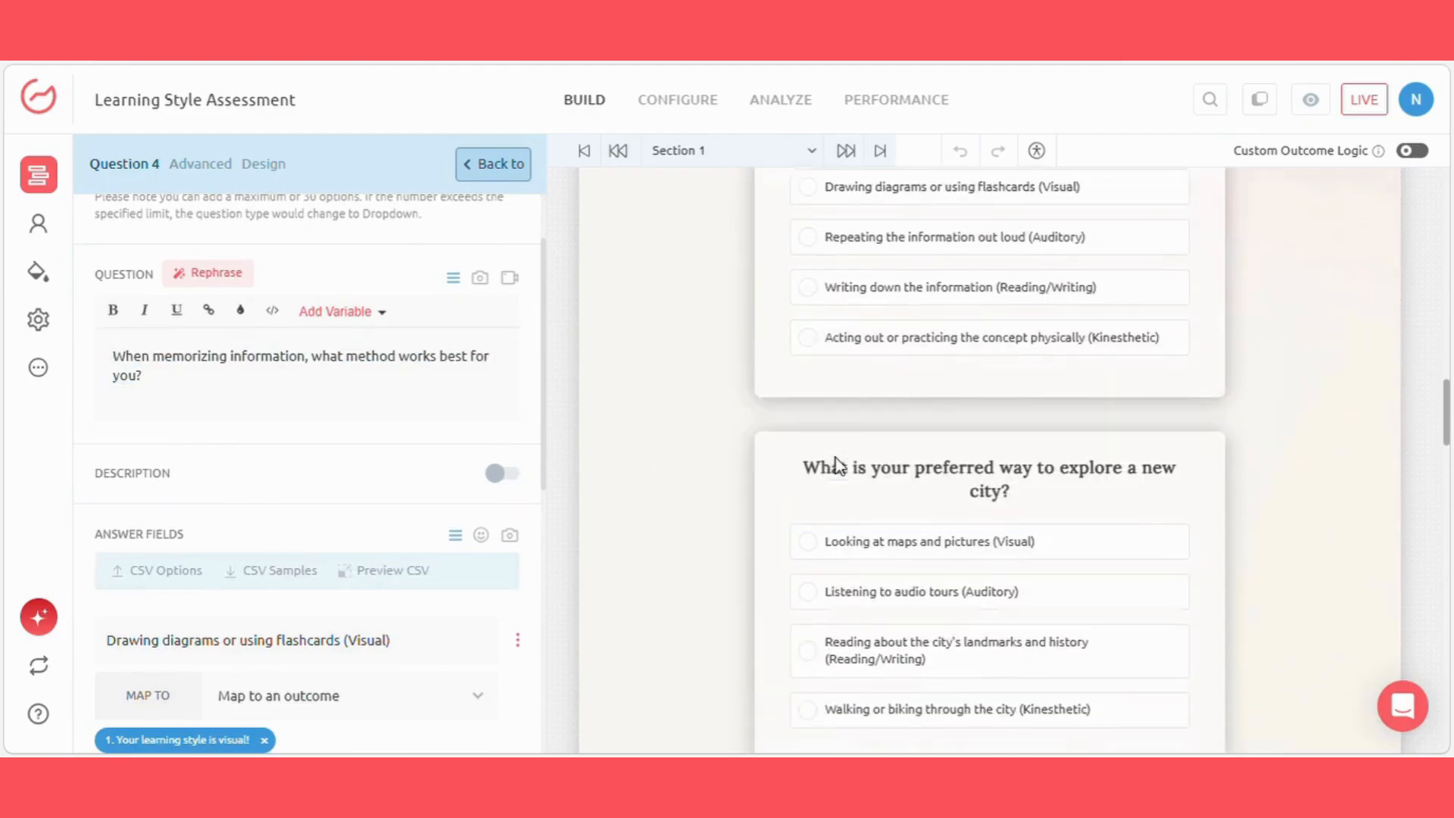
{"action": "left_click", "coordinate": [856, 374]}
{"action": "left_click", "coordinate": [336, 466]}
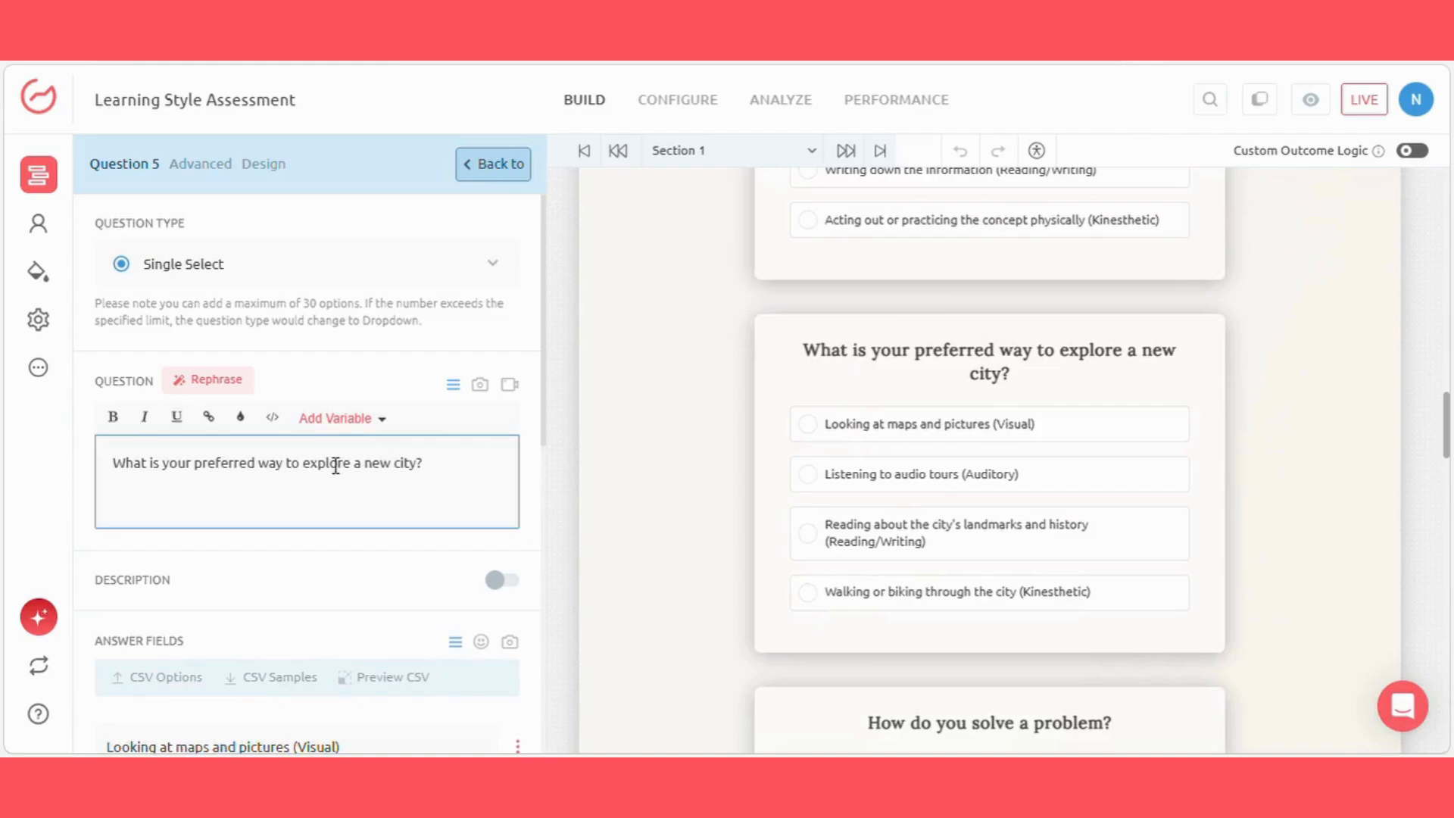
{"action": "left_click_drag", "start_coordinate": [123, 471], "coordinate": [432, 470]}
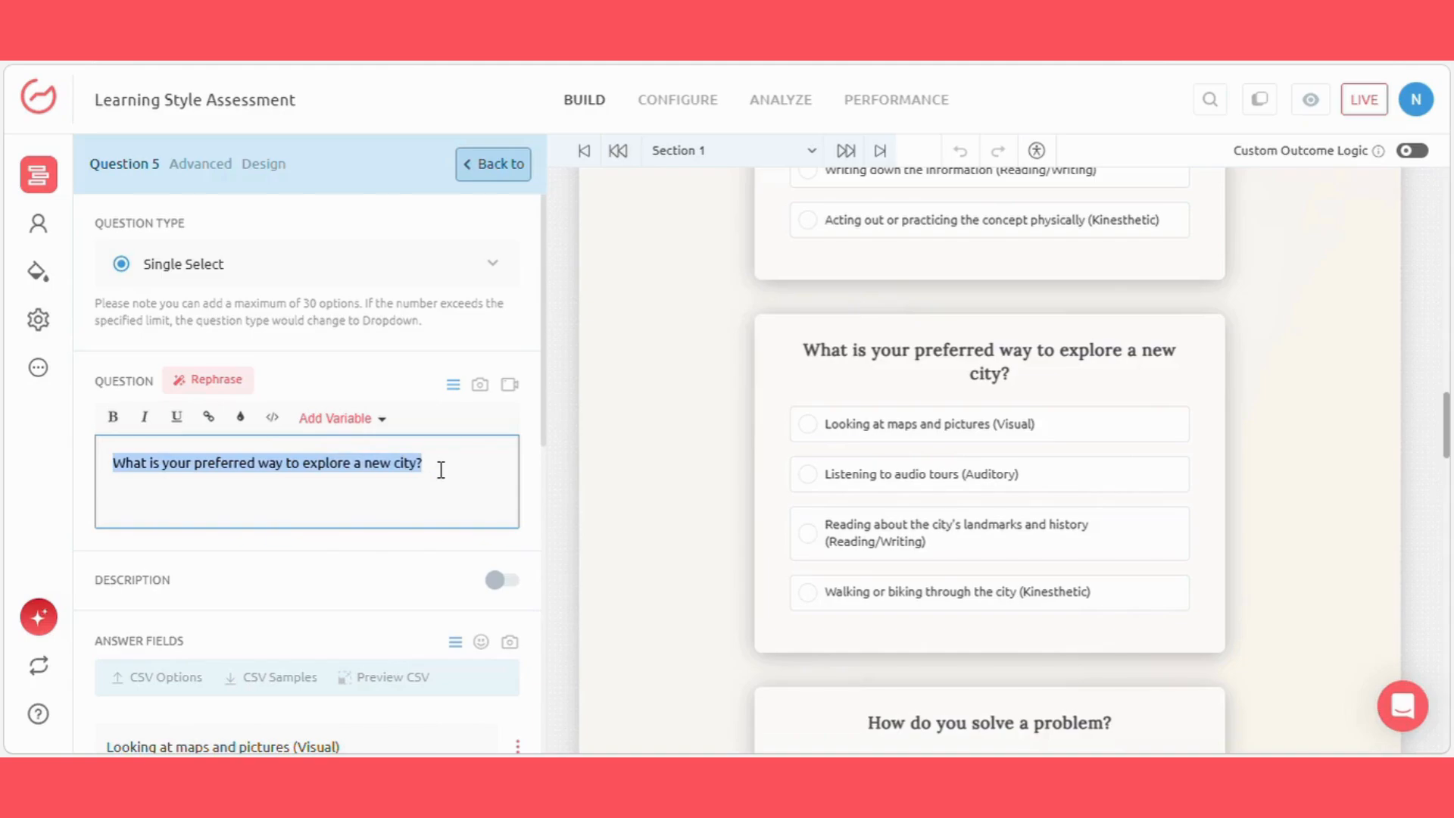
{"action": "left_click", "coordinate": [440, 470]}
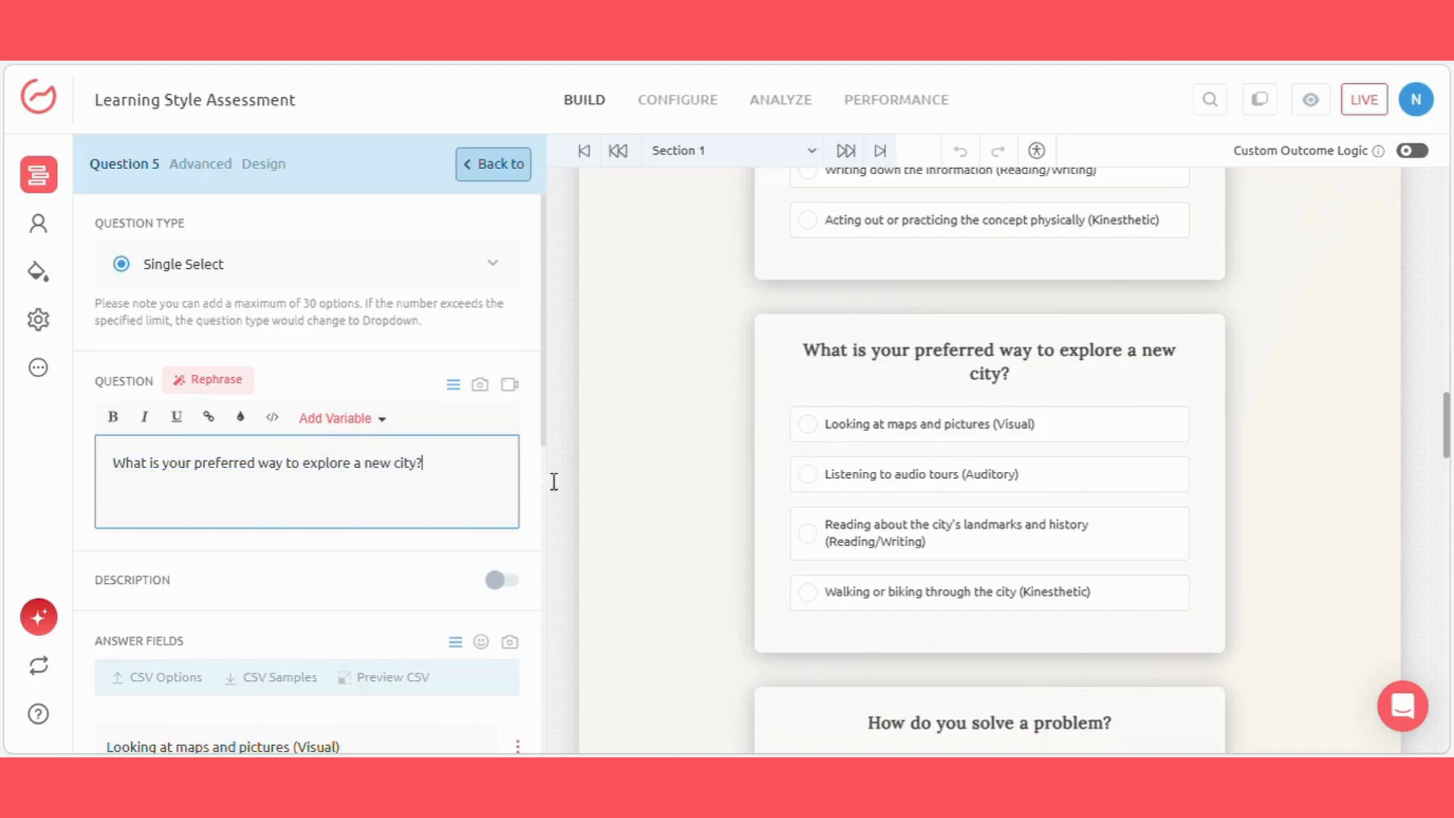
{"action": "left_click", "coordinate": [798, 474]}
{"action": "scroll", "coordinate": [802, 489], "scroll_direction": "down", "scroll_amount": 3}
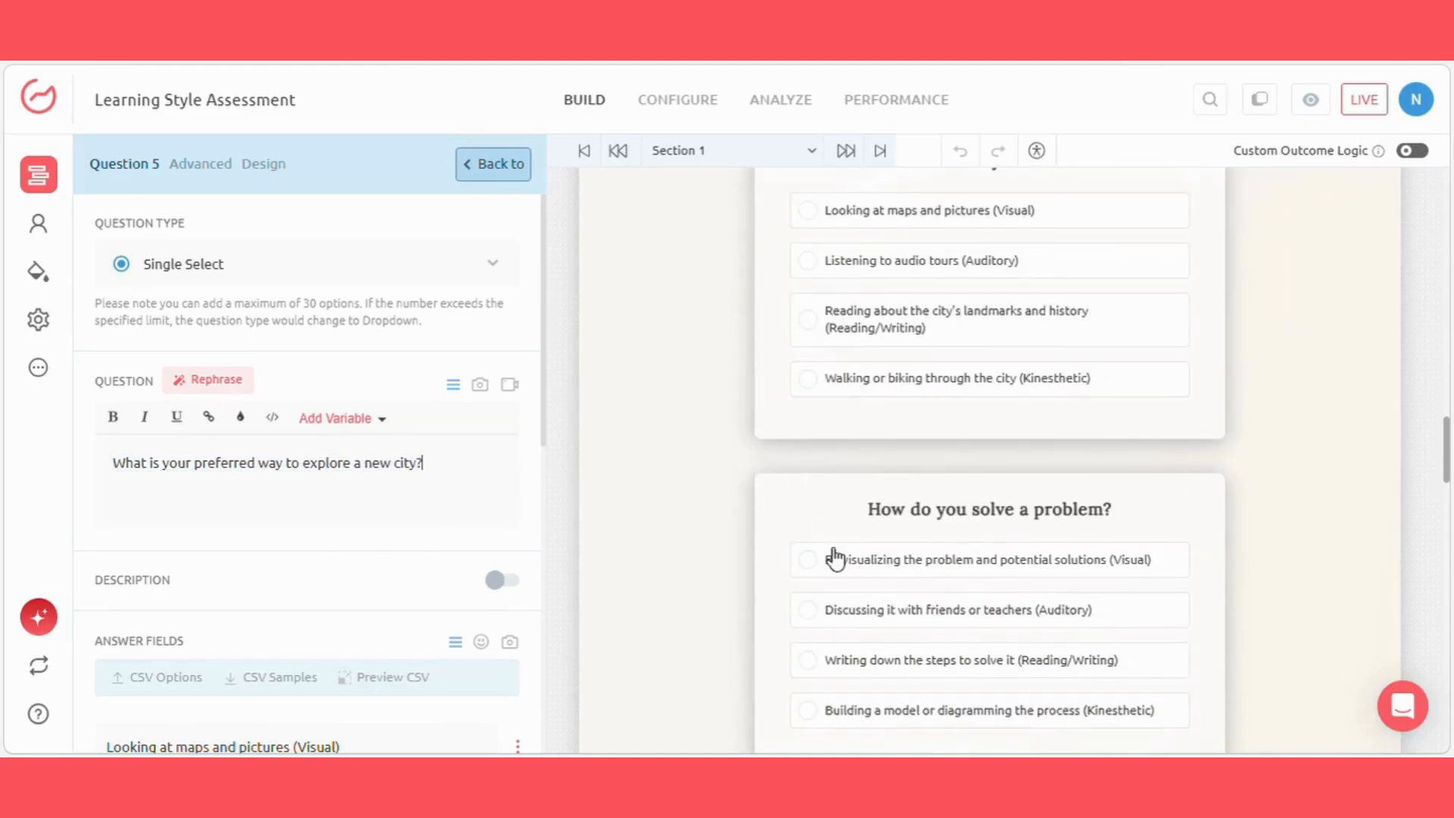
Step: Open the Outcome Screen from the site map and review the result text of Outcome 1
{"action": "left_click", "coordinate": [38, 174]}
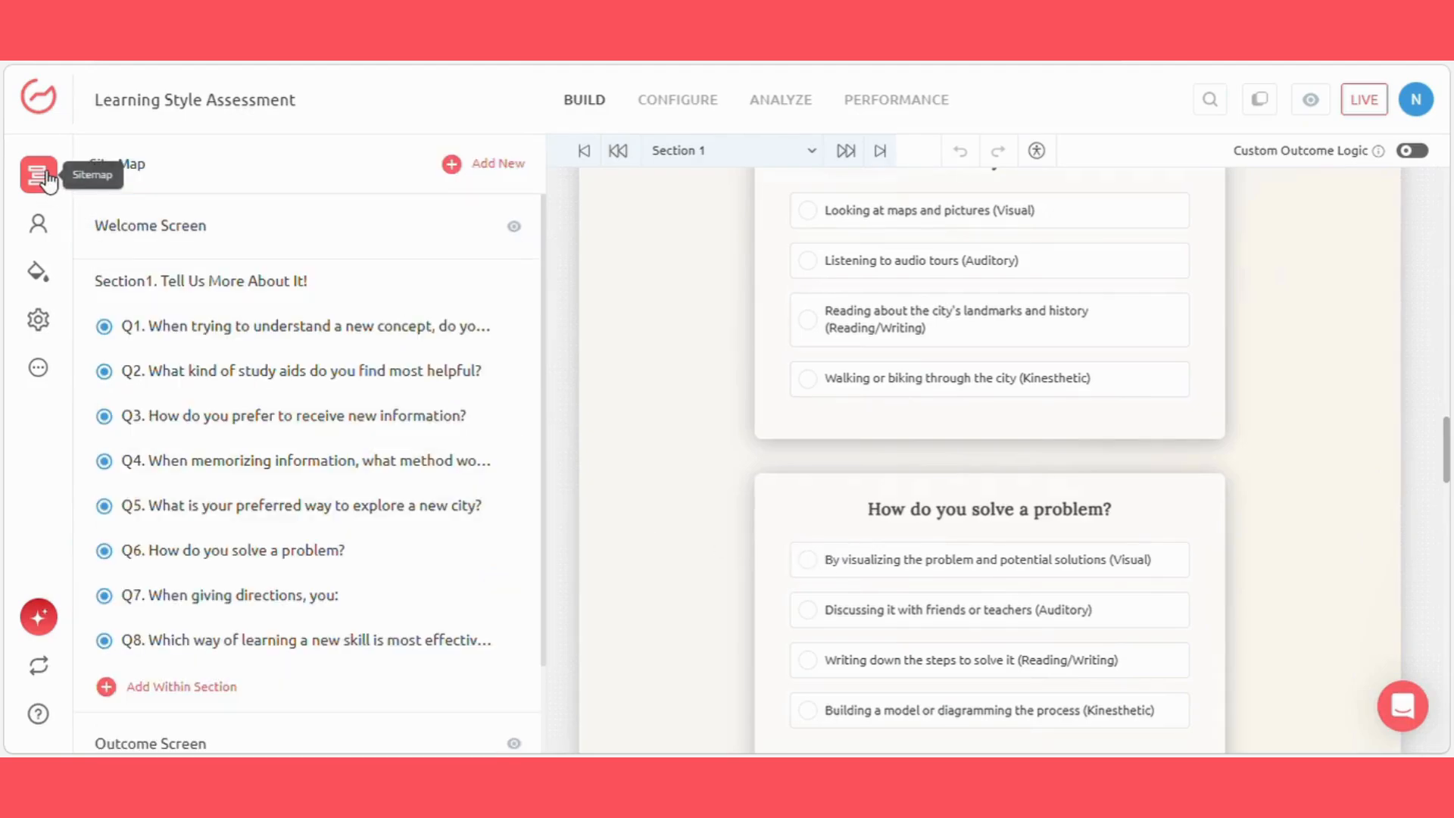
{"action": "scroll", "coordinate": [422, 385], "scroll_direction": "down", "scroll_amount": 4}
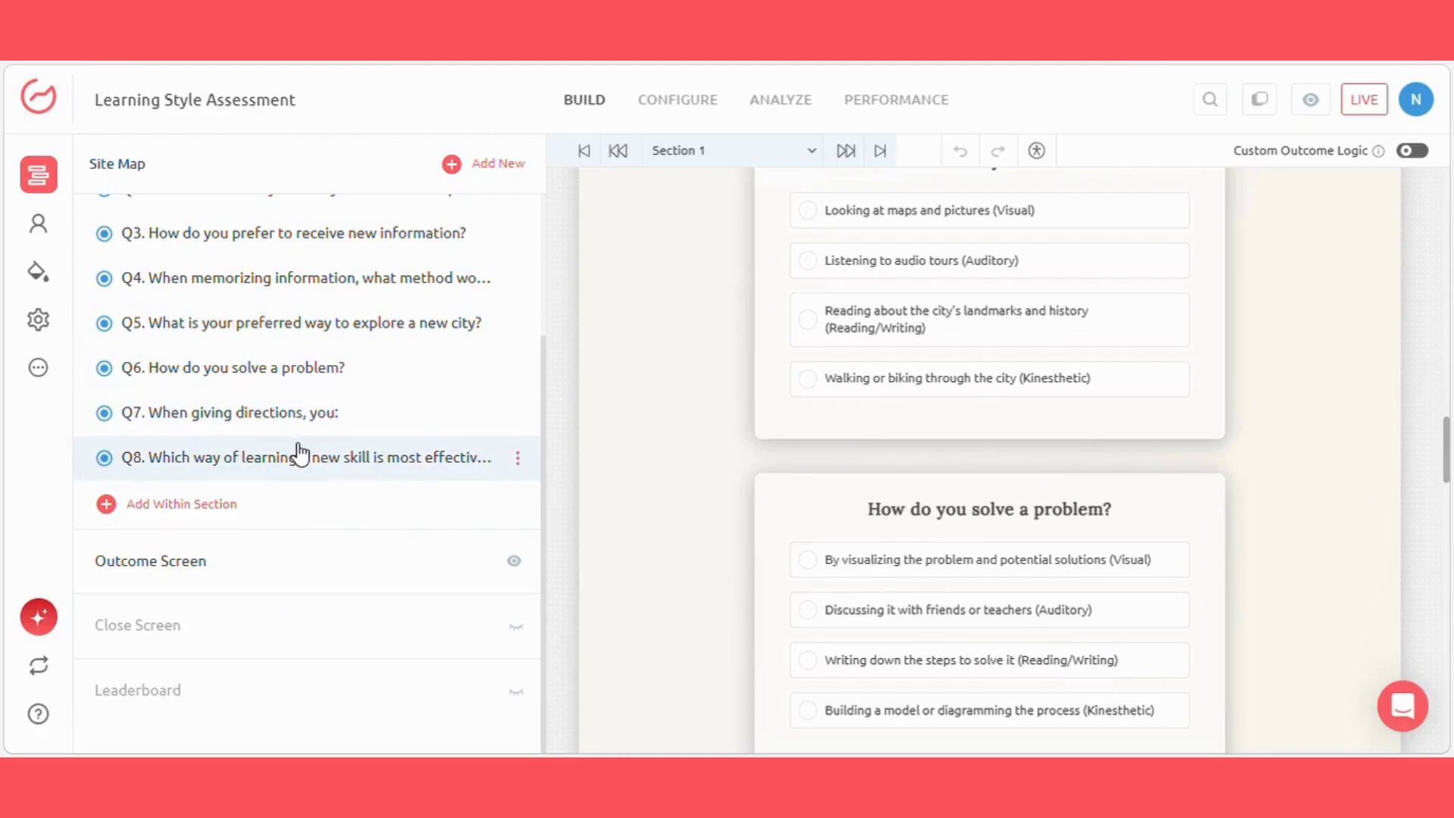
{"action": "left_click", "coordinate": [281, 575]}
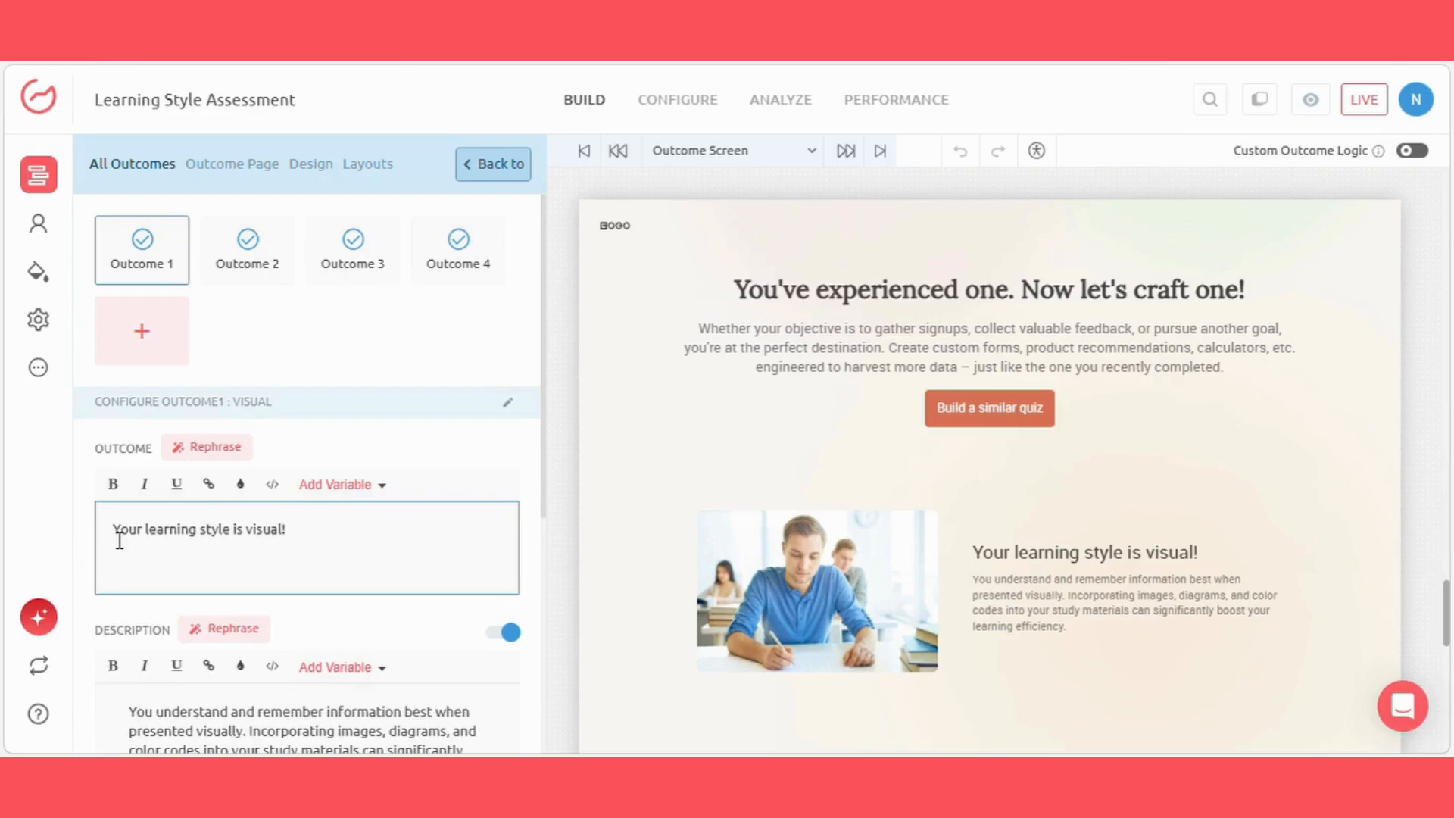
{"action": "left_click_drag", "start_coordinate": [119, 540], "coordinate": [294, 538]}
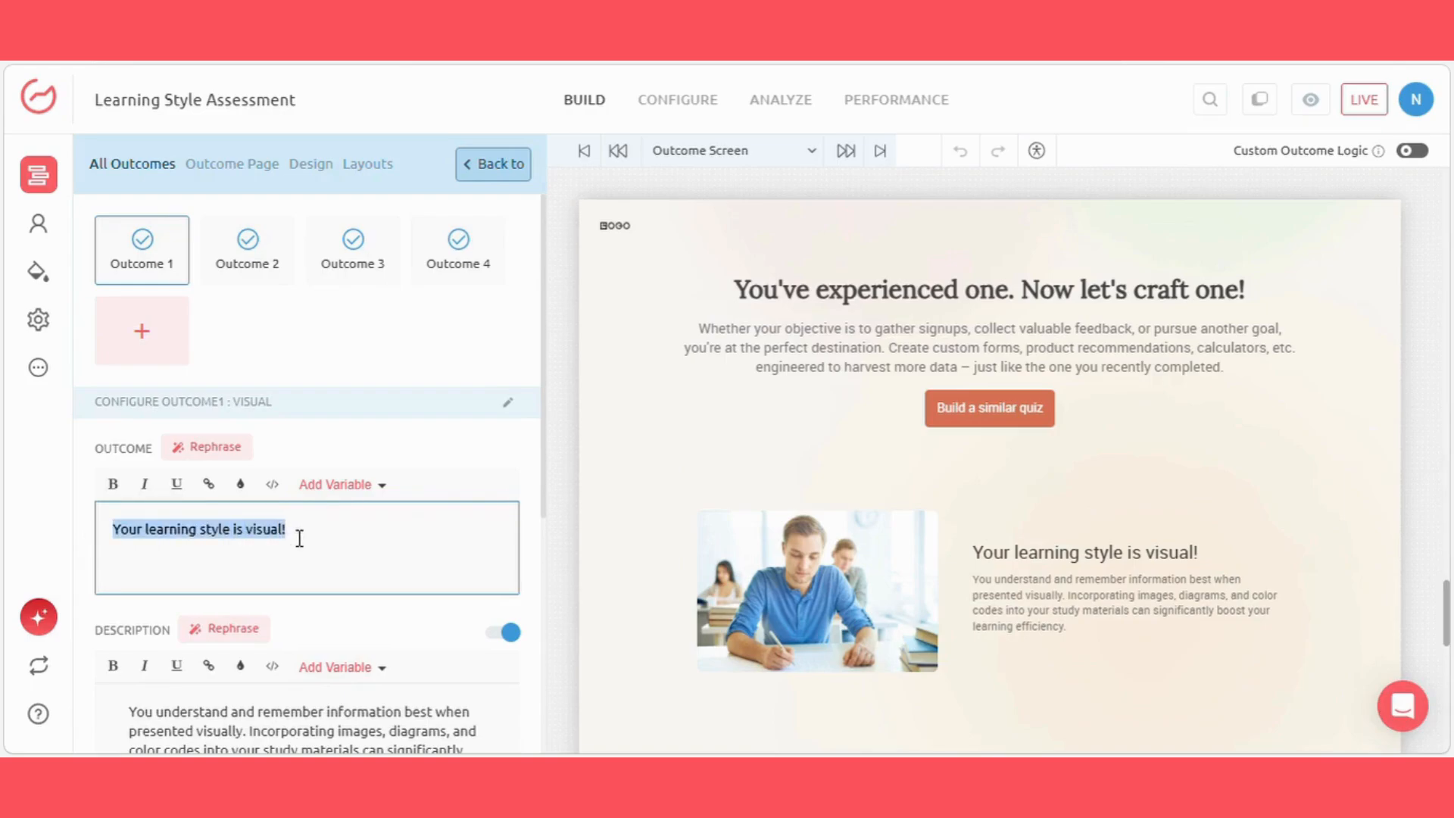
{"action": "left_click", "coordinate": [317, 539]}
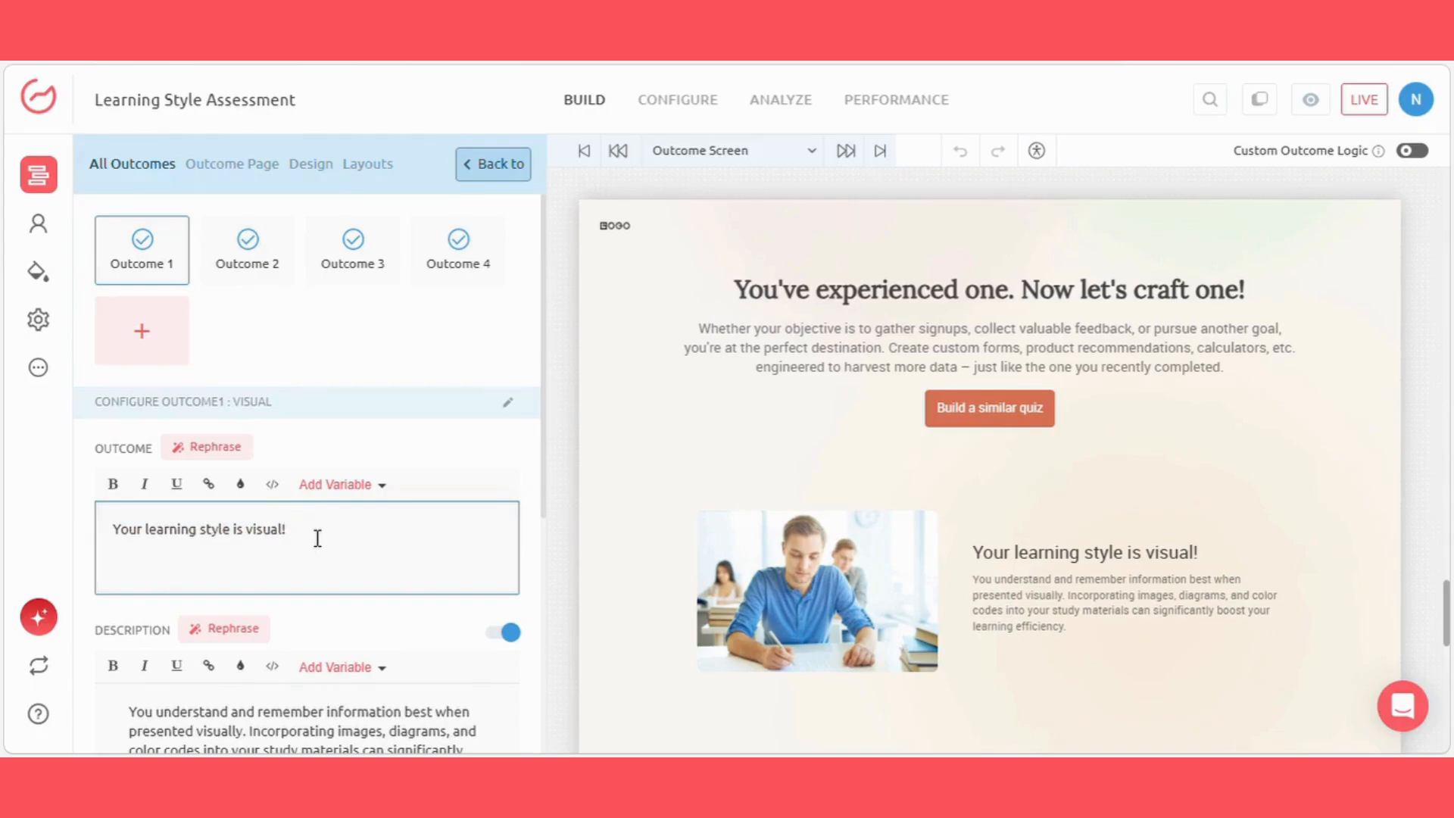
Step: Review the result text and descriptions of Outcome 2 and Outcome 3
{"action": "left_click", "coordinate": [276, 244]}
{"action": "scroll", "coordinate": [342, 439], "scroll_direction": "down", "scroll_amount": 1}
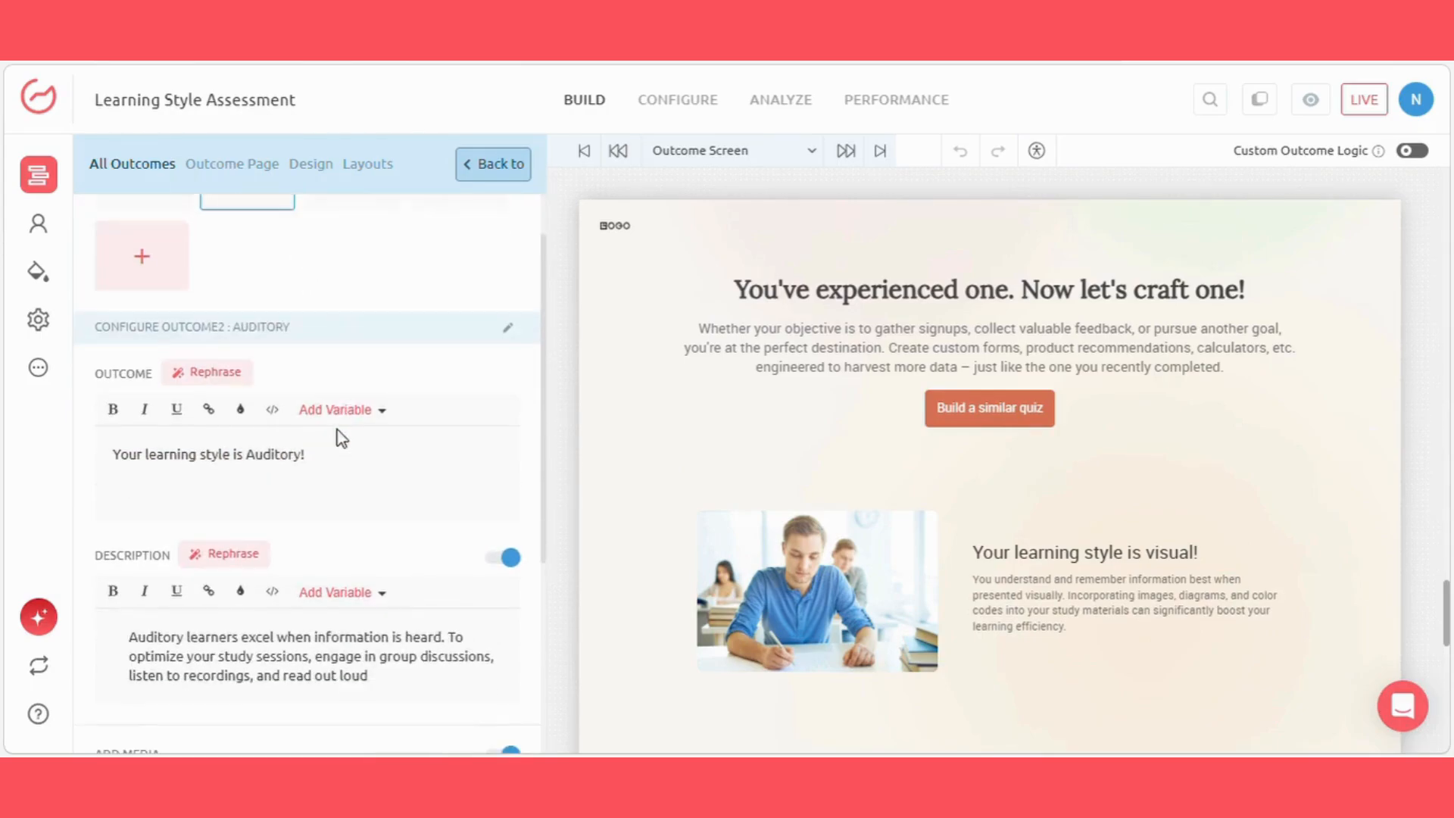
{"action": "left_click_drag", "start_coordinate": [114, 426], "coordinate": [317, 434]}
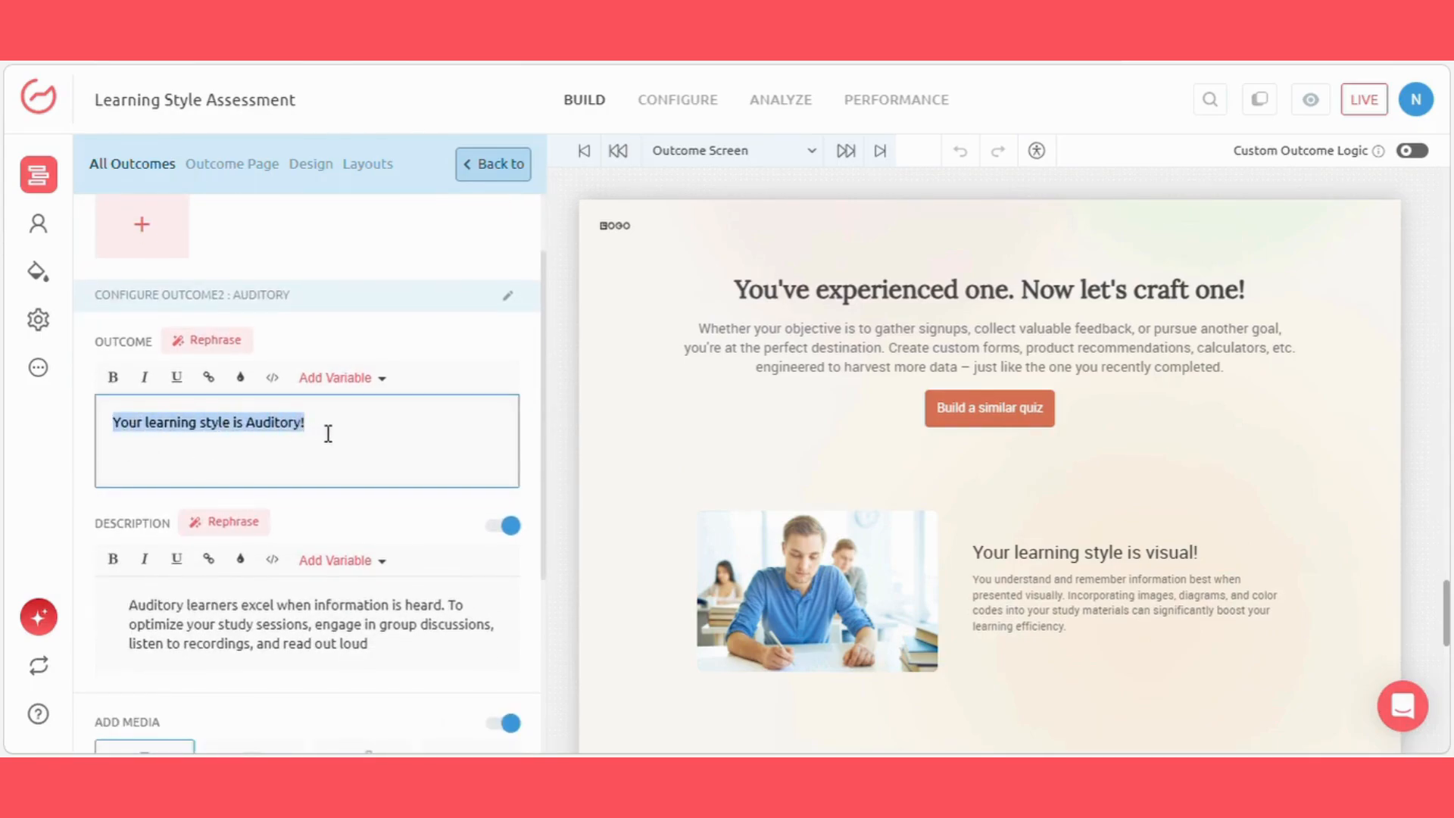
{"action": "left_click", "coordinate": [336, 435]}
{"action": "scroll", "coordinate": [362, 394], "scroll_direction": "up", "scroll_amount": 1}
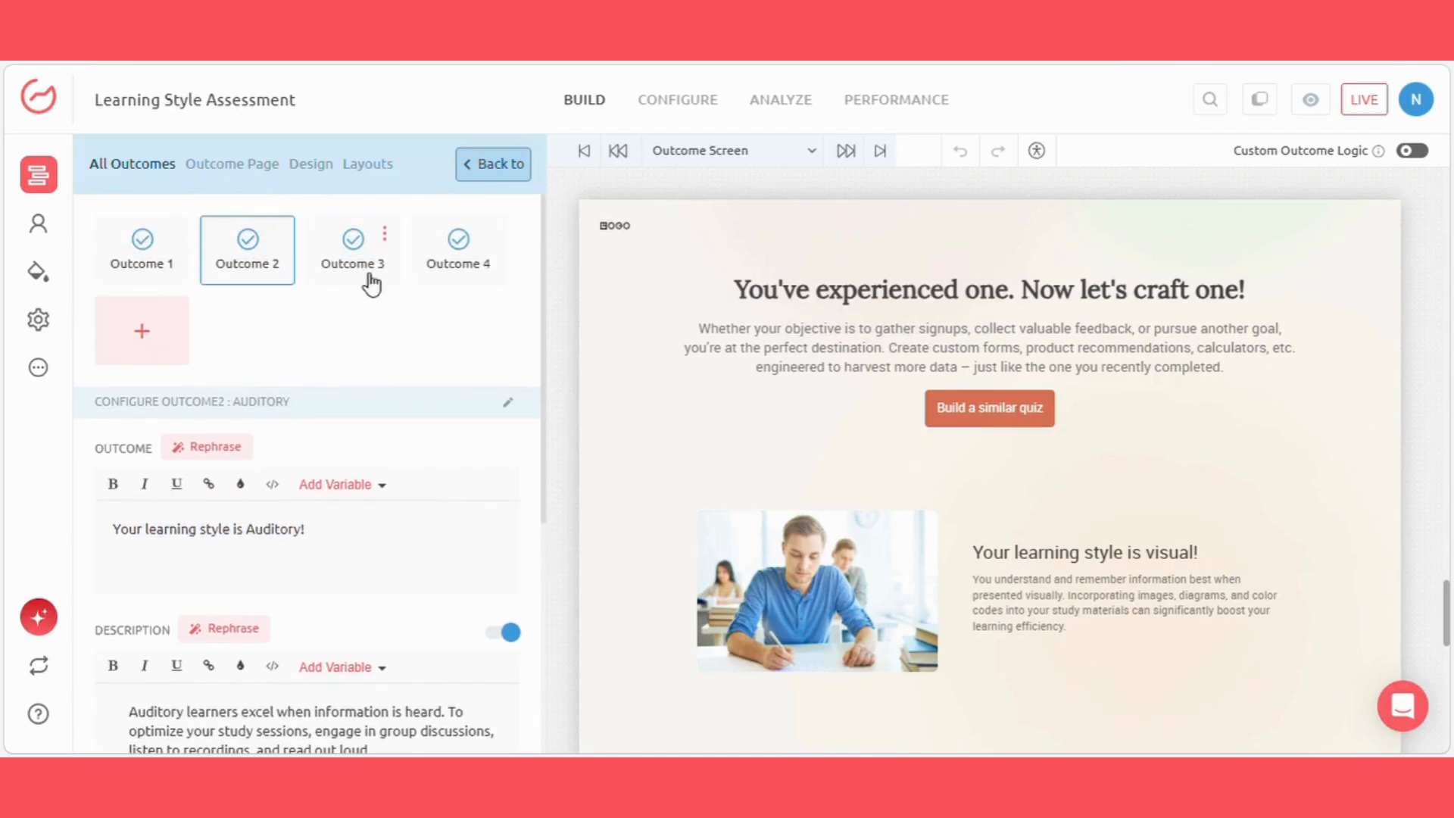
{"action": "left_click", "coordinate": [372, 278]}
{"action": "left_click_drag", "start_coordinate": [120, 530], "coordinate": [374, 535]}
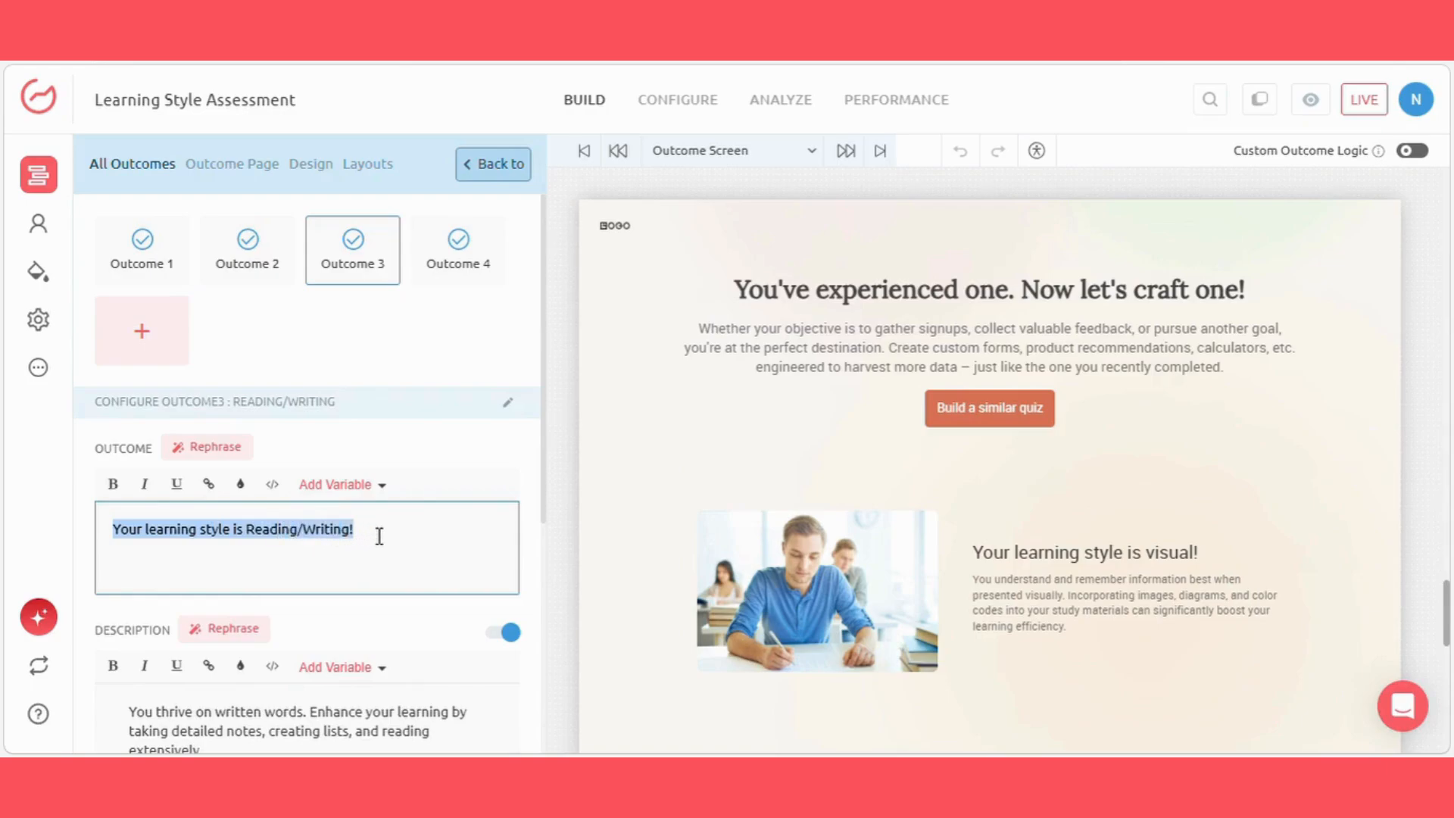
{"action": "left_click", "coordinate": [379, 537]}
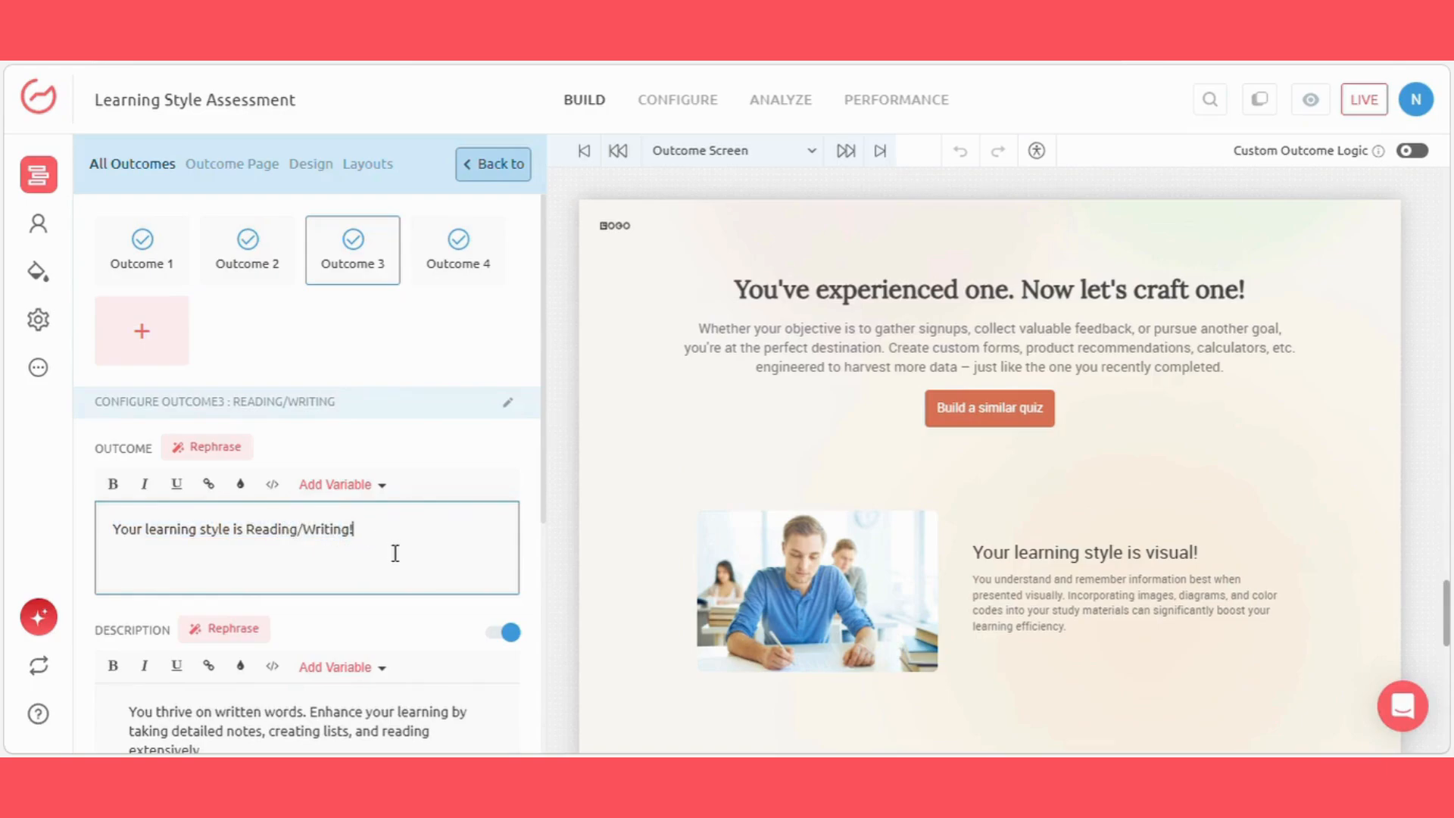
Step: Add a new question lead generation form and check its heading, fields, button text and settings
{"action": "left_click", "coordinate": [39, 227]}
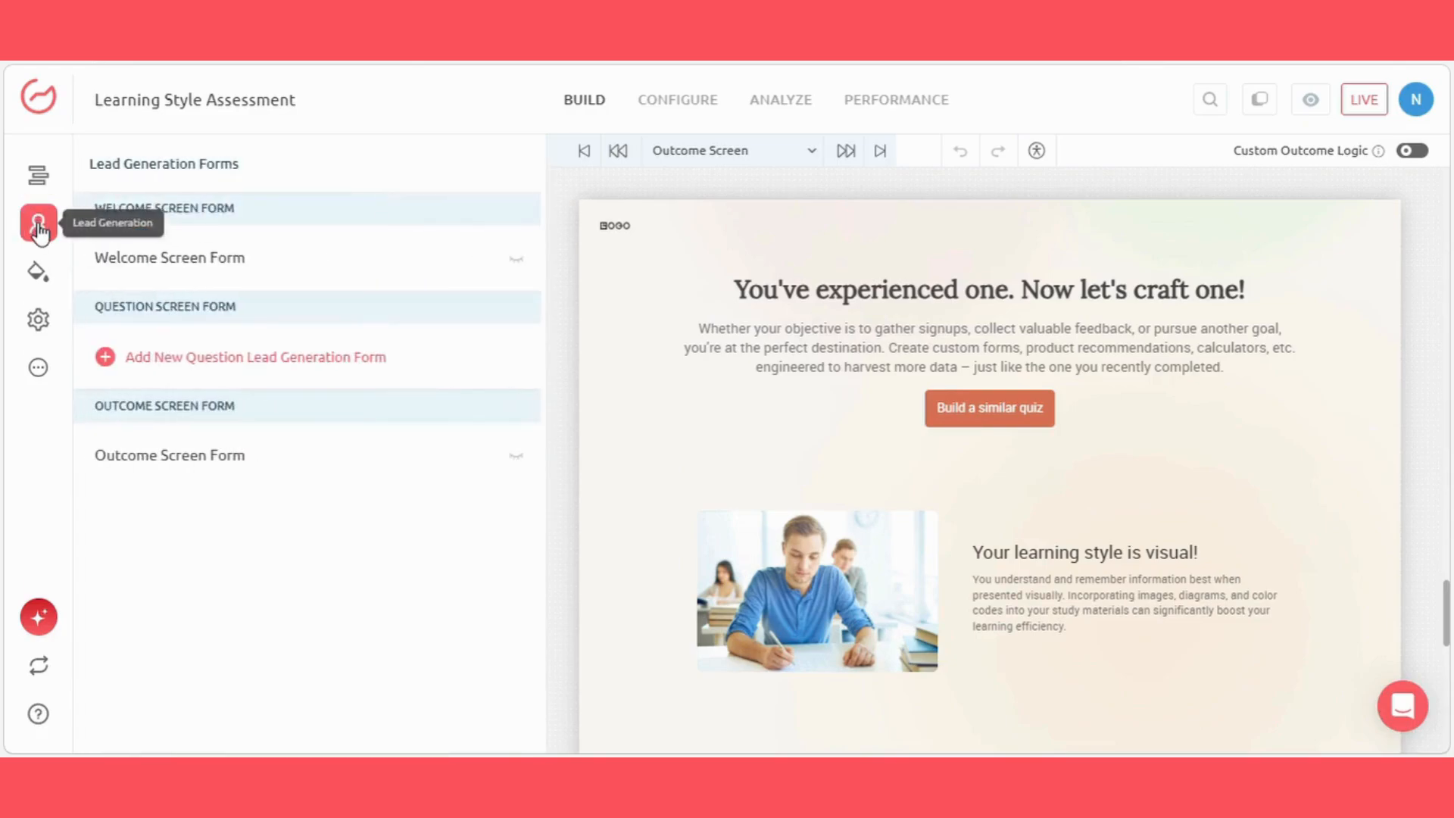
{"action": "left_click", "coordinate": [201, 367]}
{"action": "left_click", "coordinate": [230, 417]}
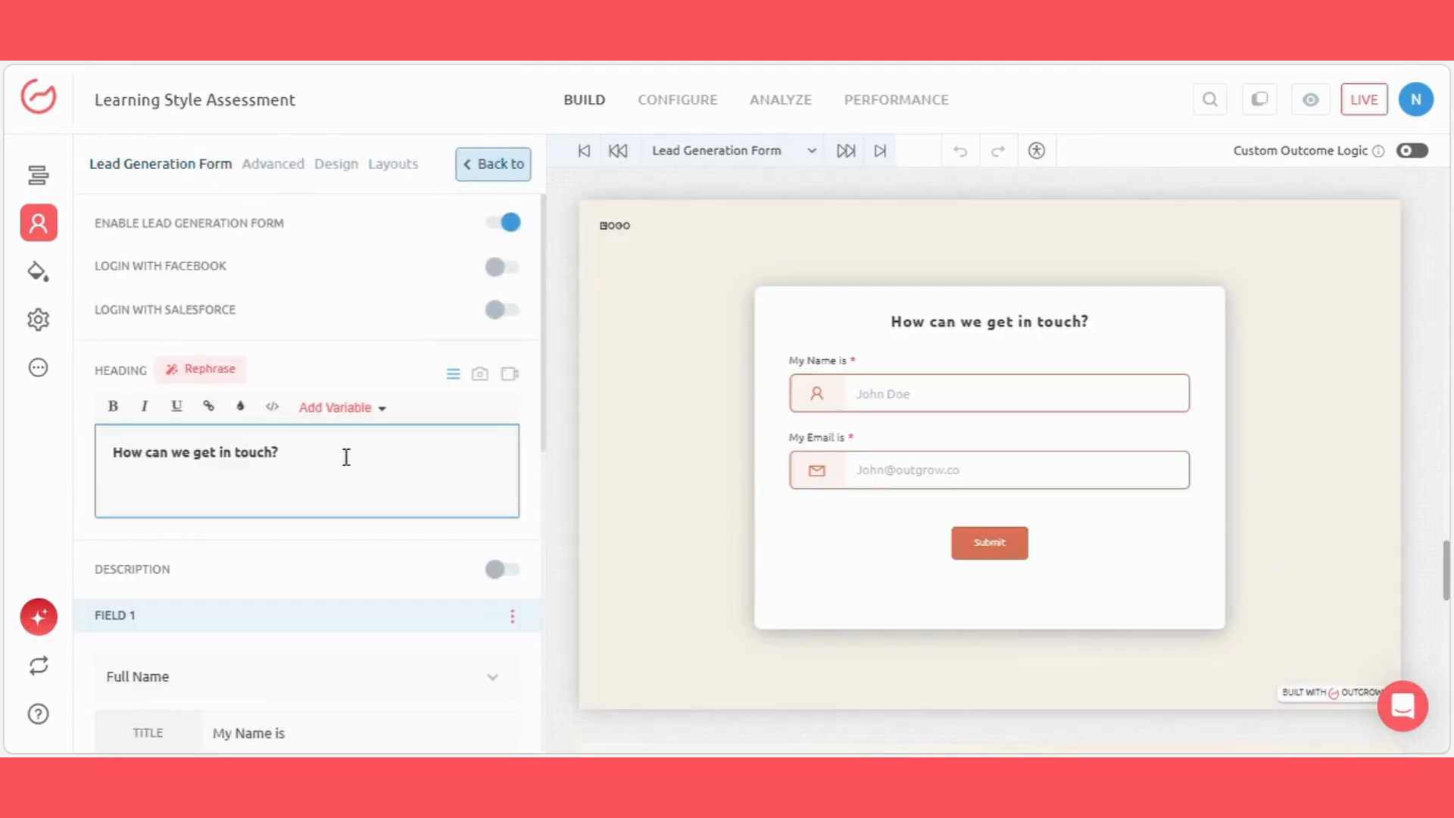
{"action": "scroll", "coordinate": [333, 439], "scroll_direction": "down", "scroll_amount": 5}
{"action": "scroll", "coordinate": [333, 435], "scroll_direction": "down", "scroll_amount": 3}
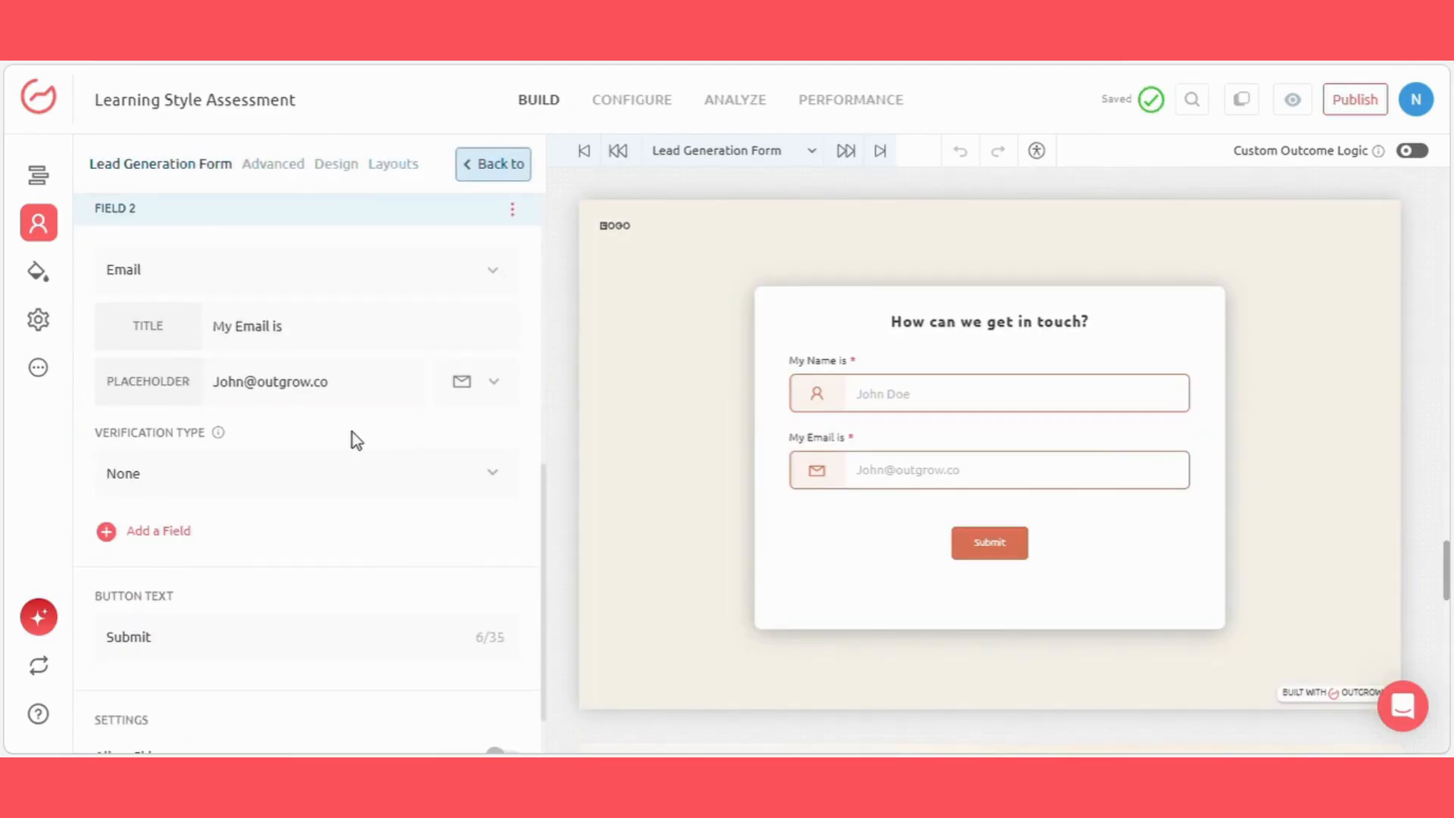
{"action": "scroll", "coordinate": [384, 461], "scroll_direction": "down", "scroll_amount": 3}
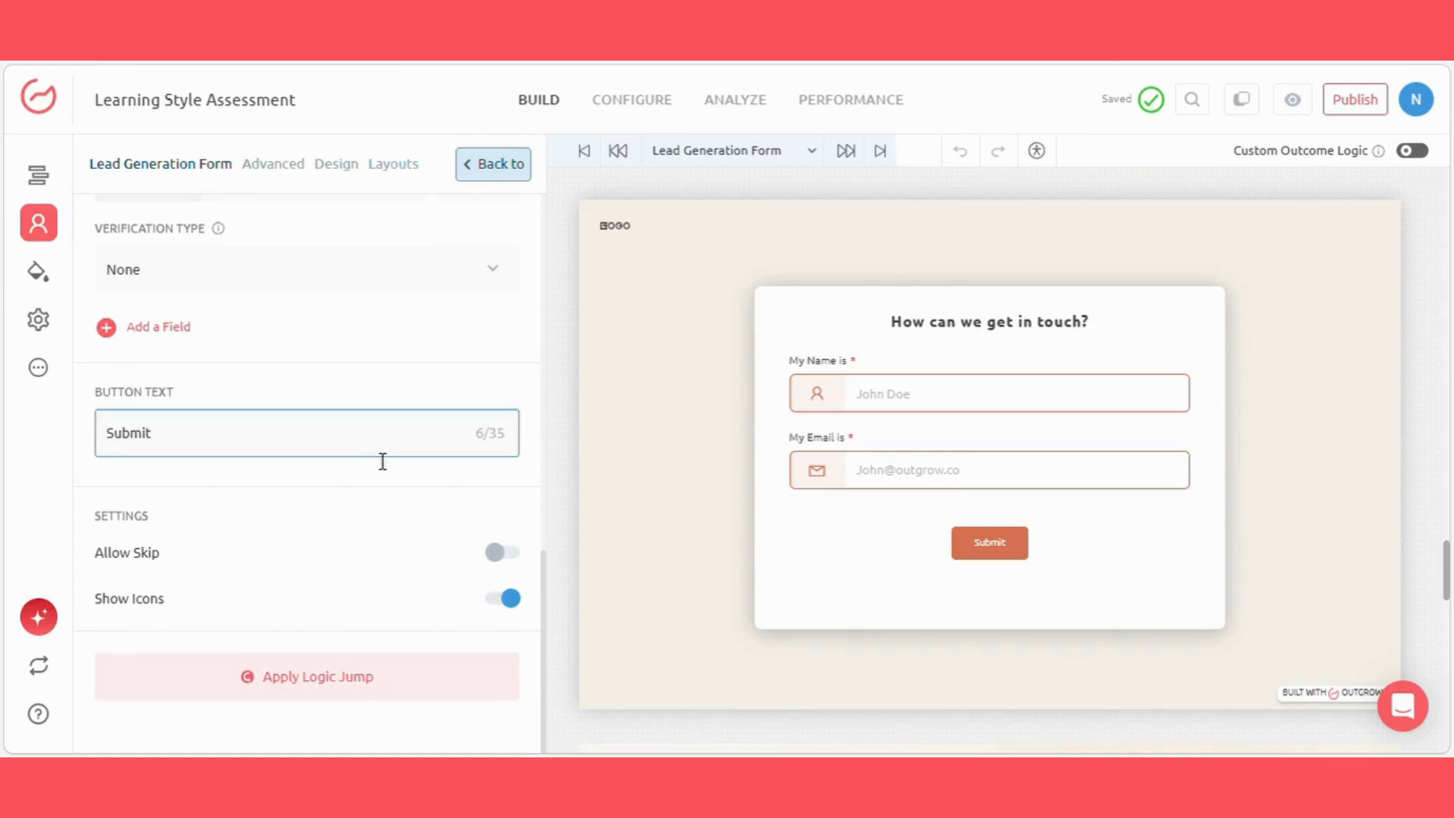
Step: Open the overall design settings and review the logo, background, font, question size, button style and question card options
{"action": "left_click", "coordinate": [37, 271]}
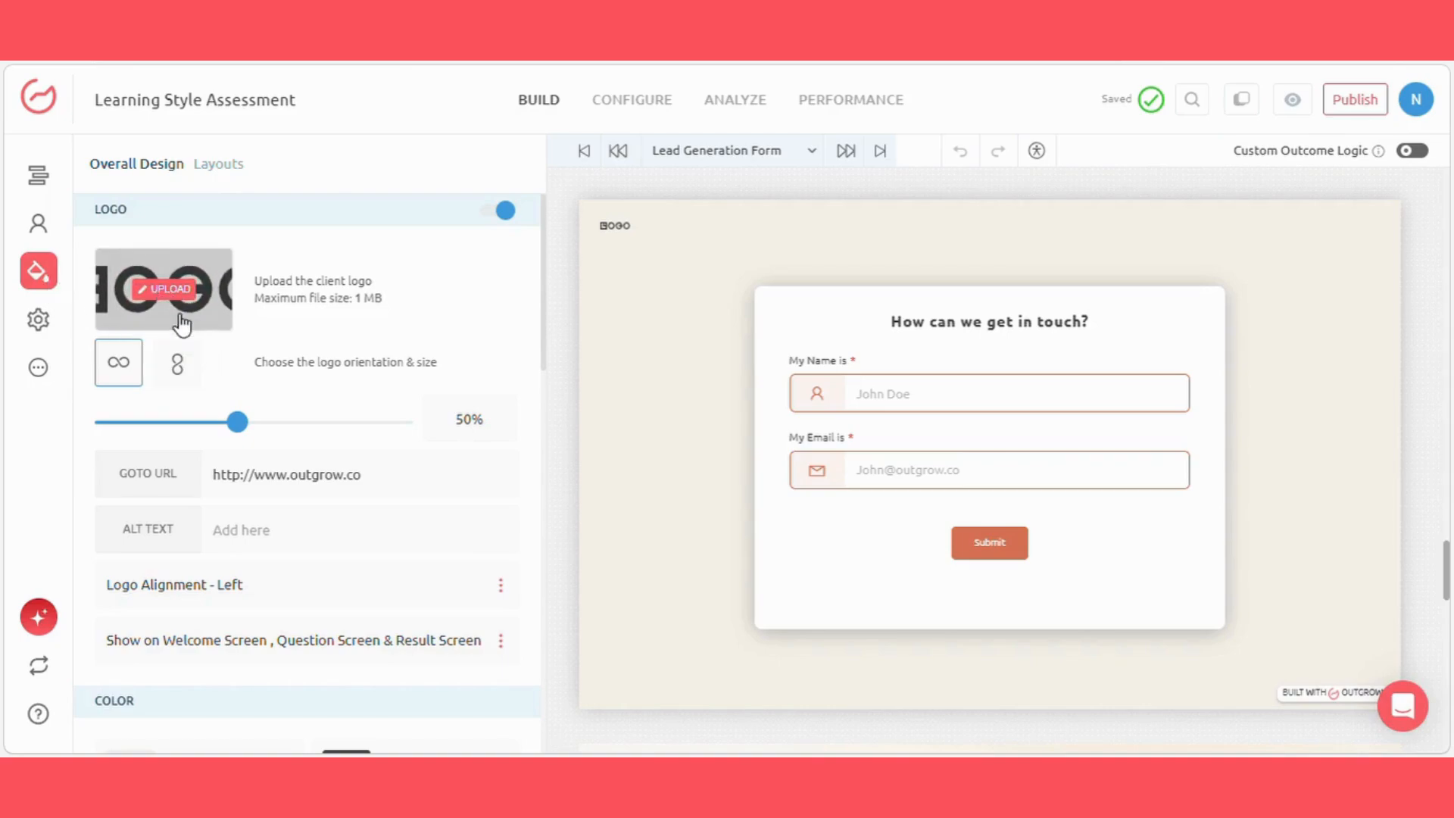
{"action": "scroll", "coordinate": [331, 473], "scroll_direction": "down", "scroll_amount": 4}
{"action": "scroll", "coordinate": [341, 496], "scroll_direction": "down", "scroll_amount": 8}
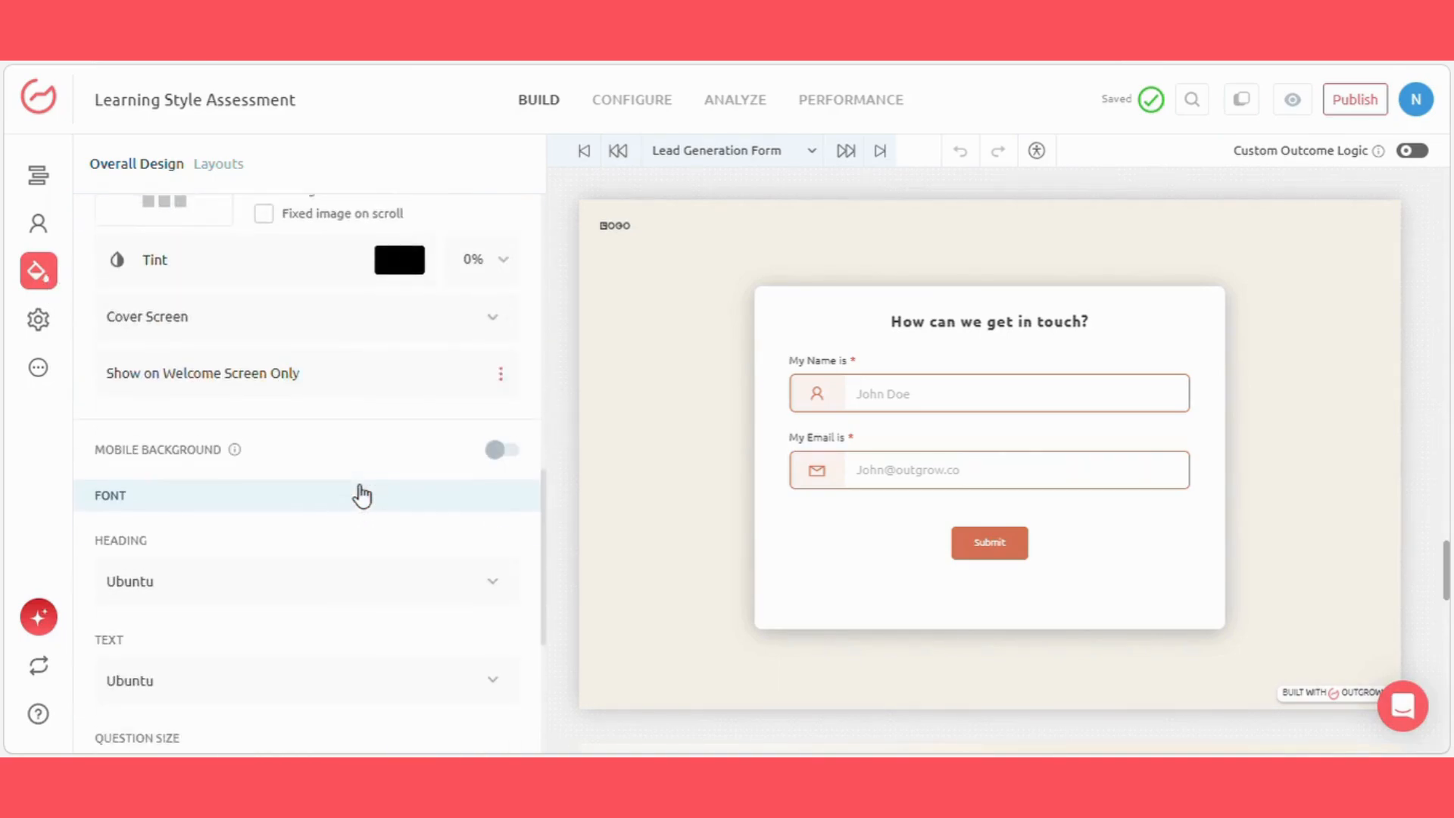
{"action": "scroll", "coordinate": [220, 599], "scroll_direction": "down", "scroll_amount": 1}
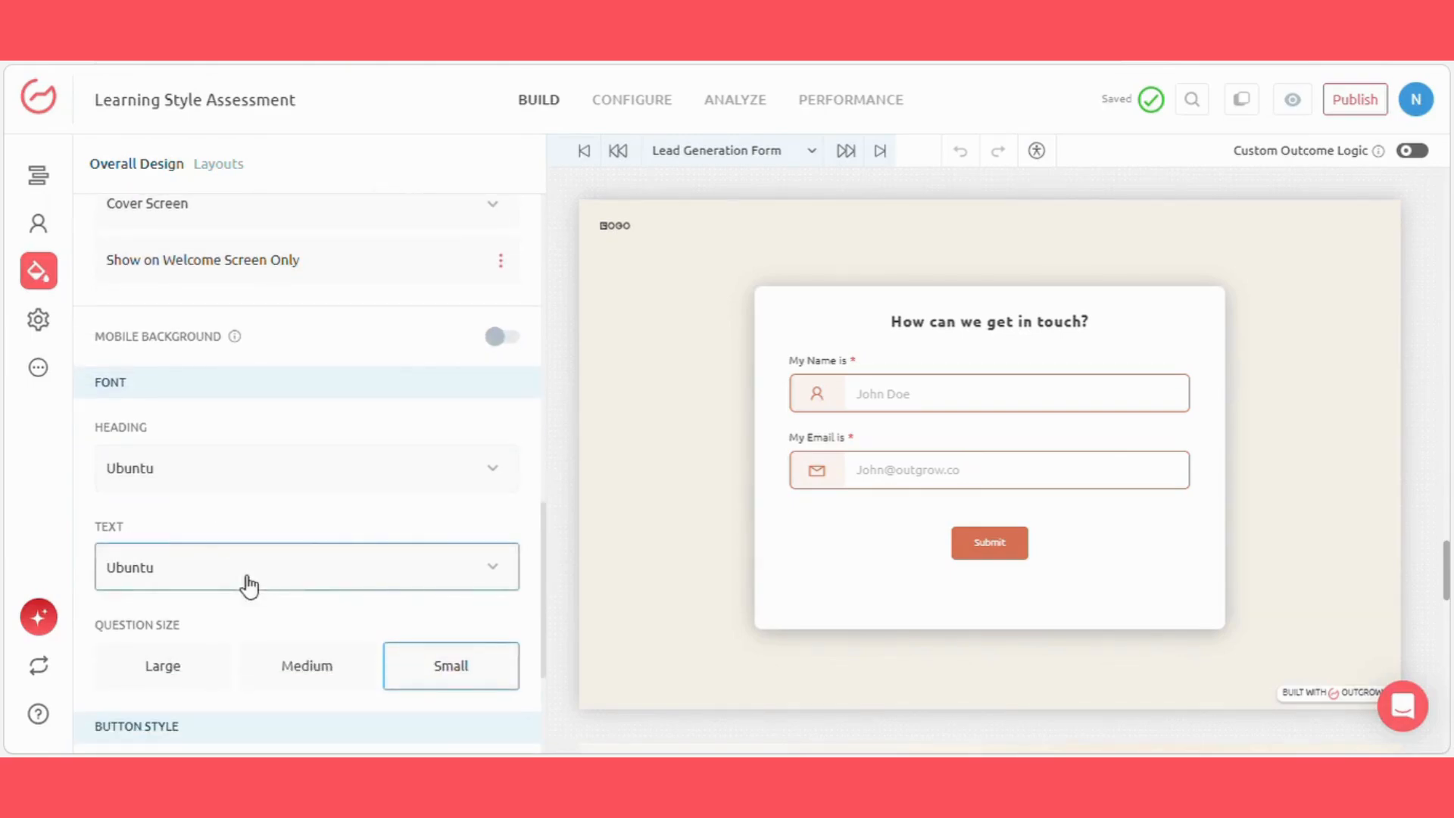
{"action": "scroll", "coordinate": [247, 588], "scroll_direction": "down", "scroll_amount": 2}
{"action": "scroll", "coordinate": [273, 530], "scroll_direction": "down", "scroll_amount": 3}
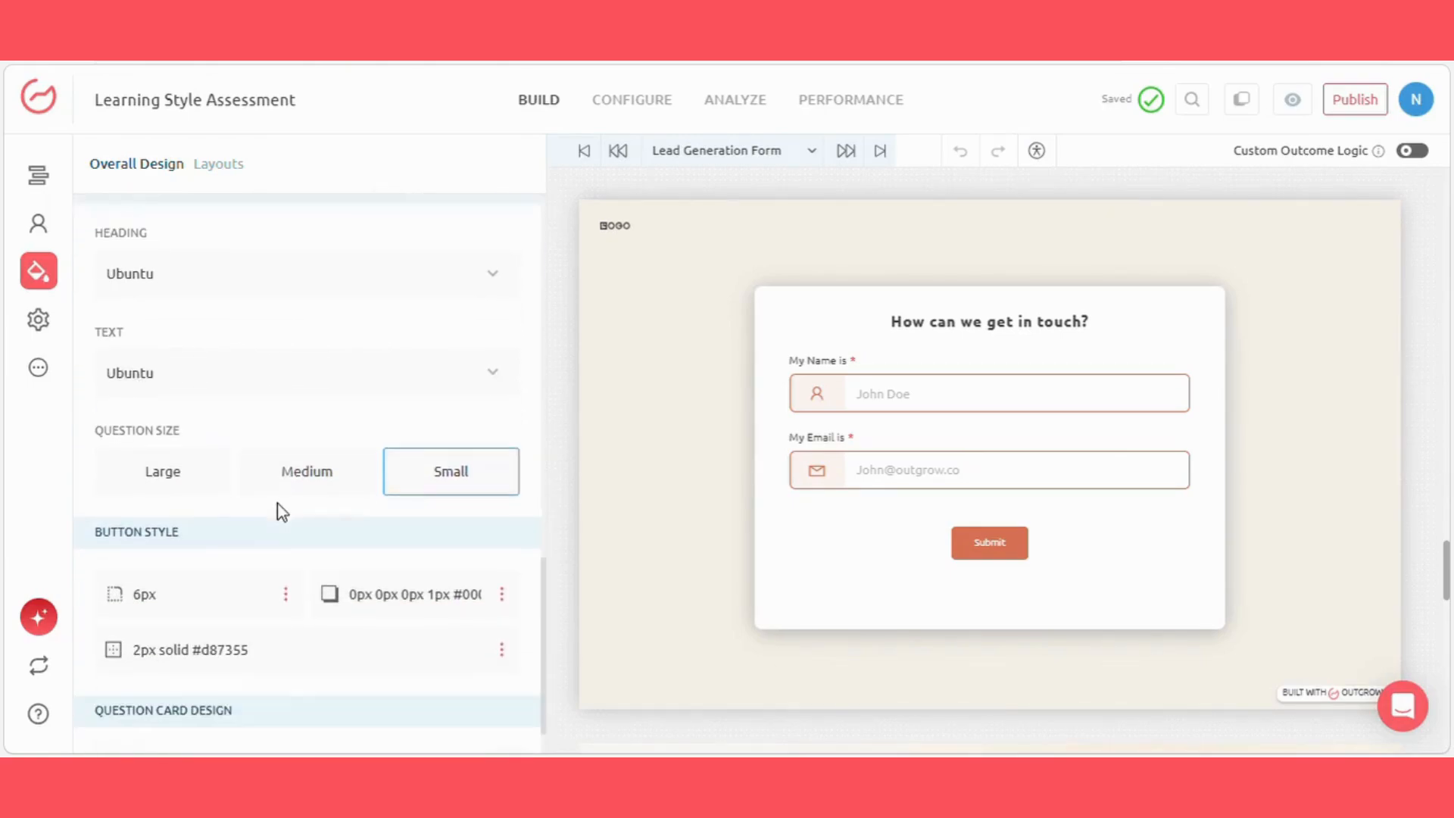
{"action": "scroll", "coordinate": [362, 496], "scroll_direction": "up", "scroll_amount": 12}
{"action": "scroll", "coordinate": [357, 493], "scroll_direction": "down", "scroll_amount": 6}
Step: Open question 1 from the site map and check how its answers and those of question 2 map to outcomes
{"action": "left_click", "coordinate": [43, 182]}
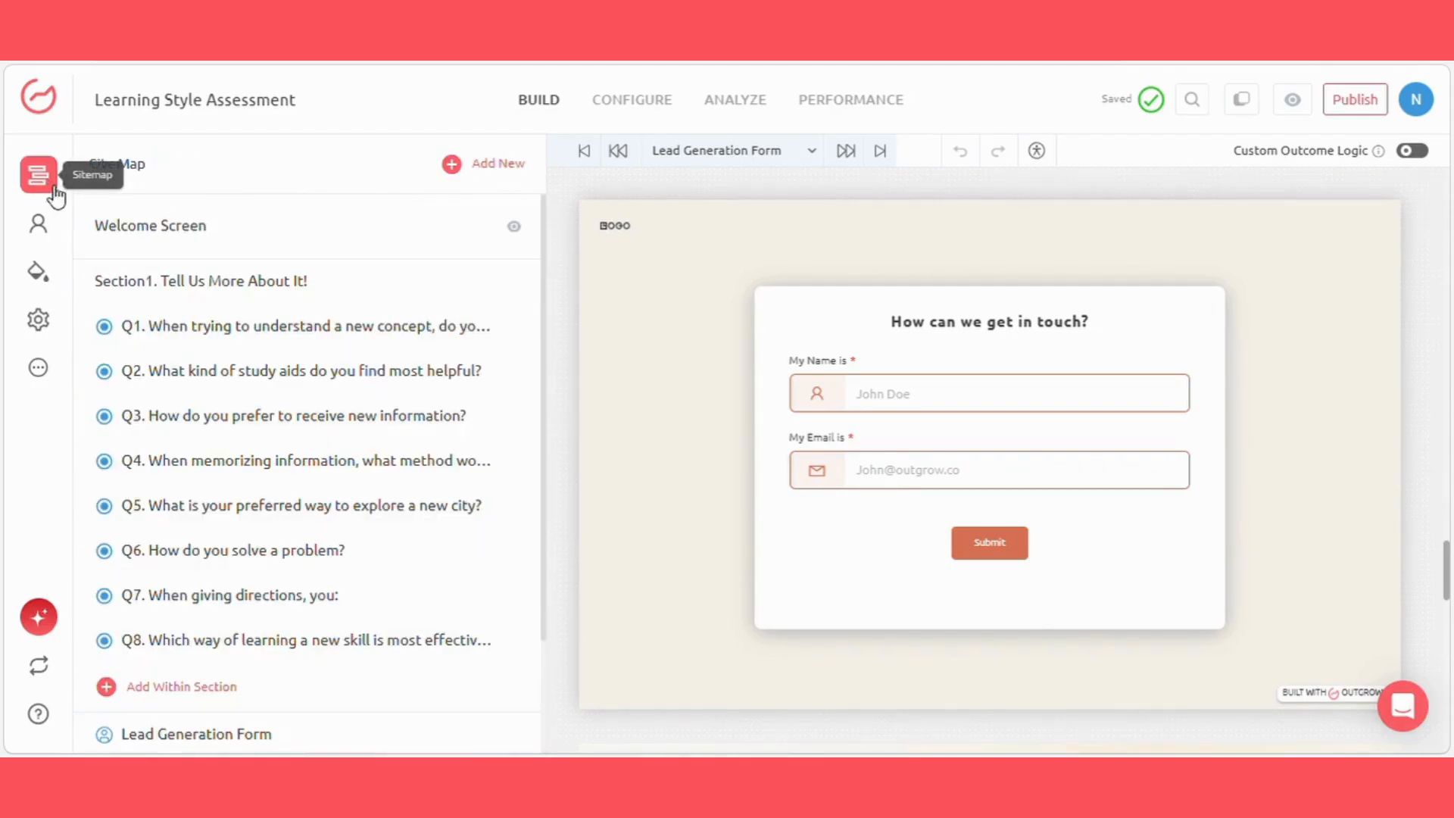
{"action": "left_click", "coordinate": [232, 344]}
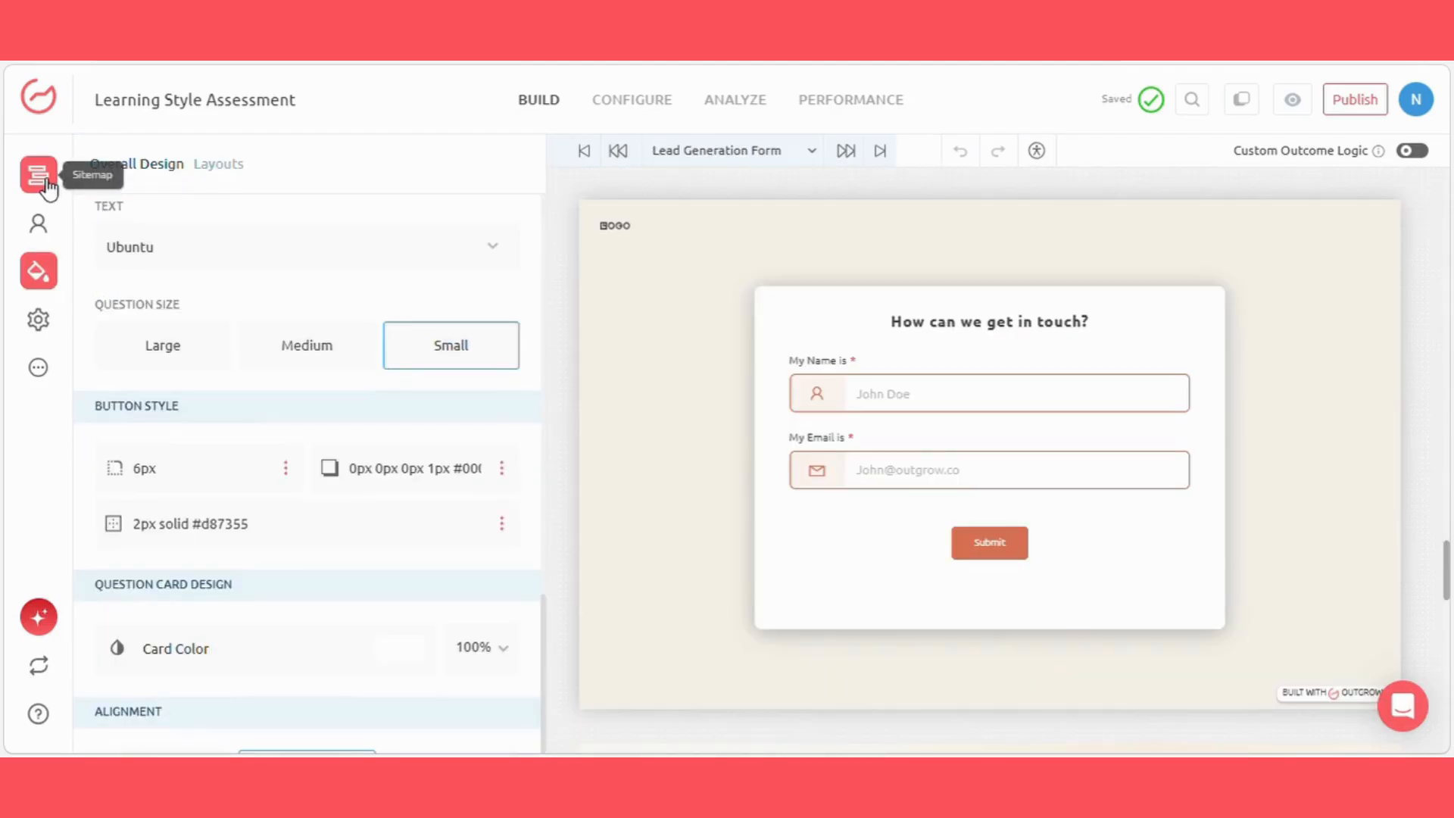
{"action": "left_click", "coordinate": [44, 182]}
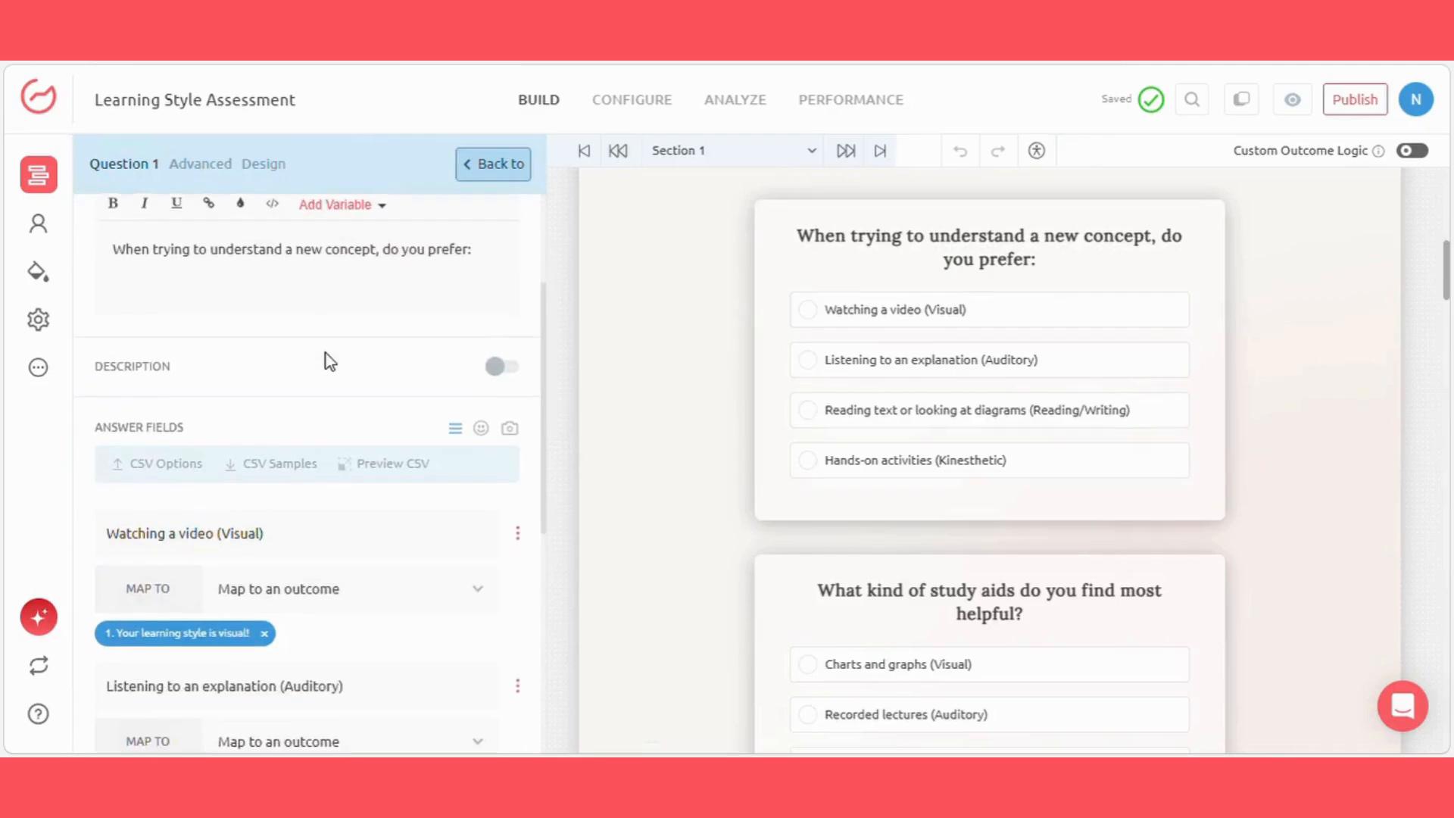
{"action": "scroll", "coordinate": [330, 361], "scroll_direction": "down", "scroll_amount": 4}
{"action": "left_click", "coordinate": [286, 269]}
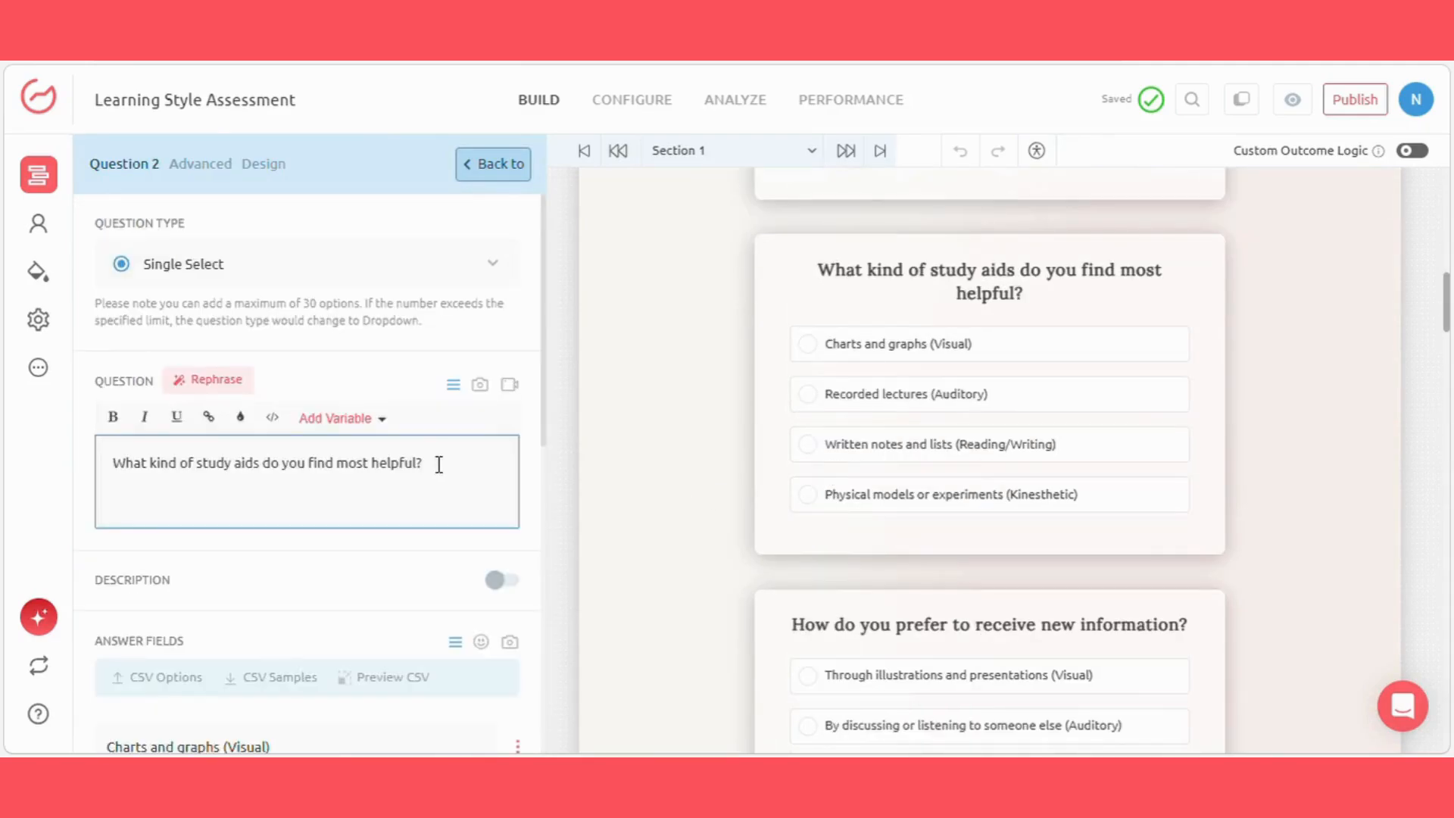
{"action": "scroll", "coordinate": [348, 338], "scroll_direction": "down", "scroll_amount": 7}
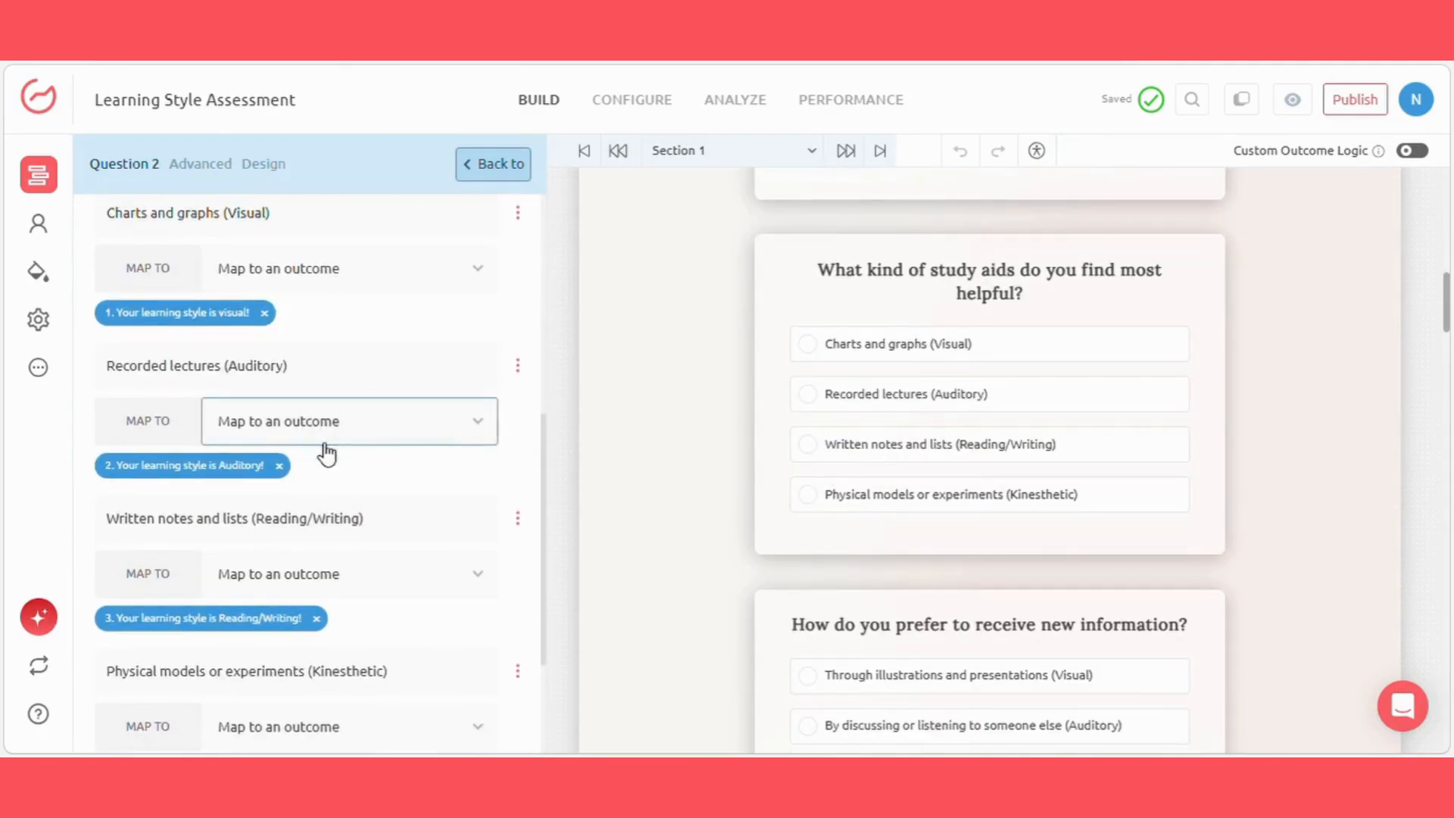
{"action": "left_click", "coordinate": [42, 178]}
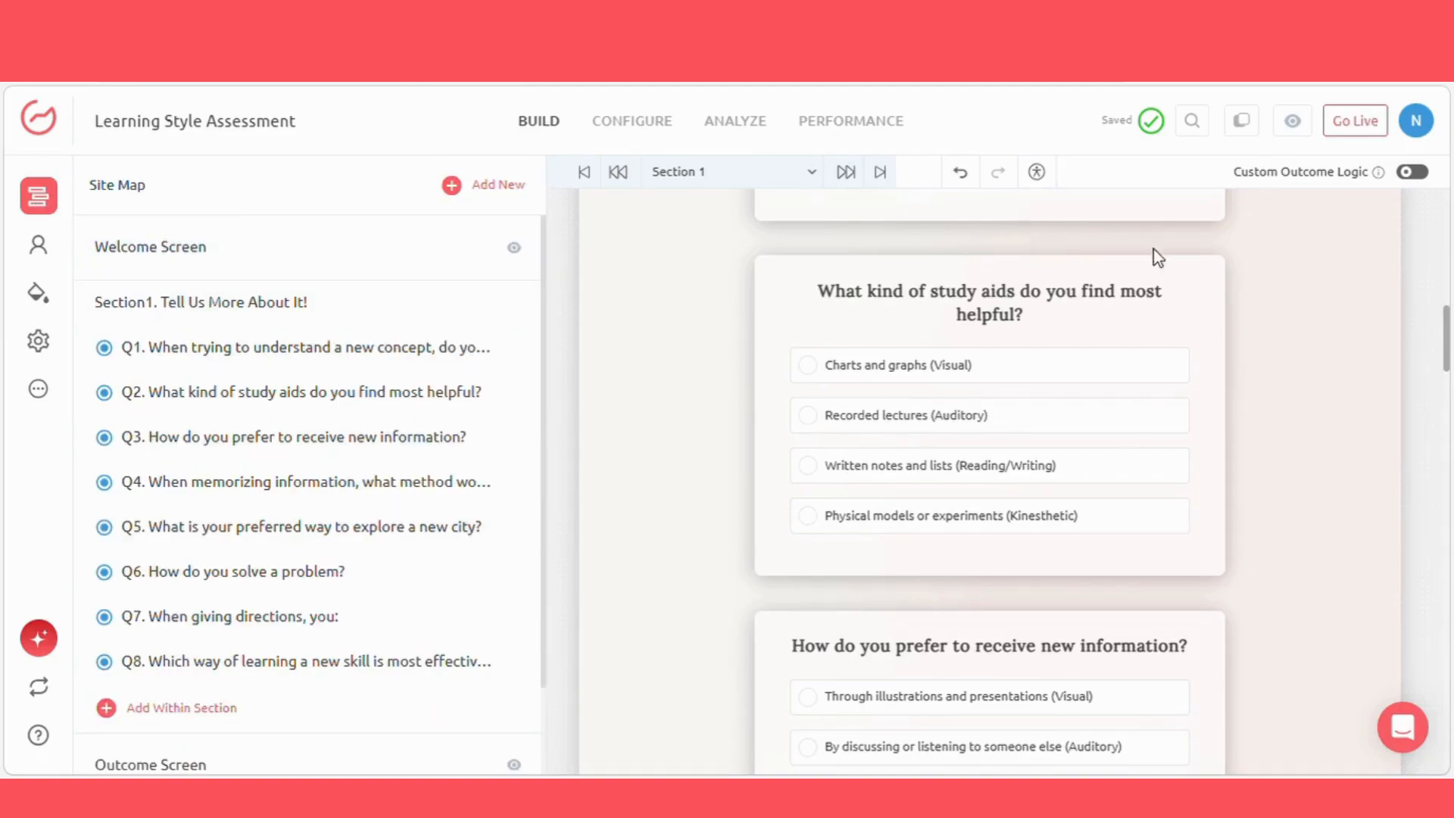
Step: Take the Learning Style Assessment live, view its embed code and close the publishing dialog
{"action": "left_click", "coordinate": [1360, 125]}
{"action": "left_click", "coordinate": [1254, 430]}
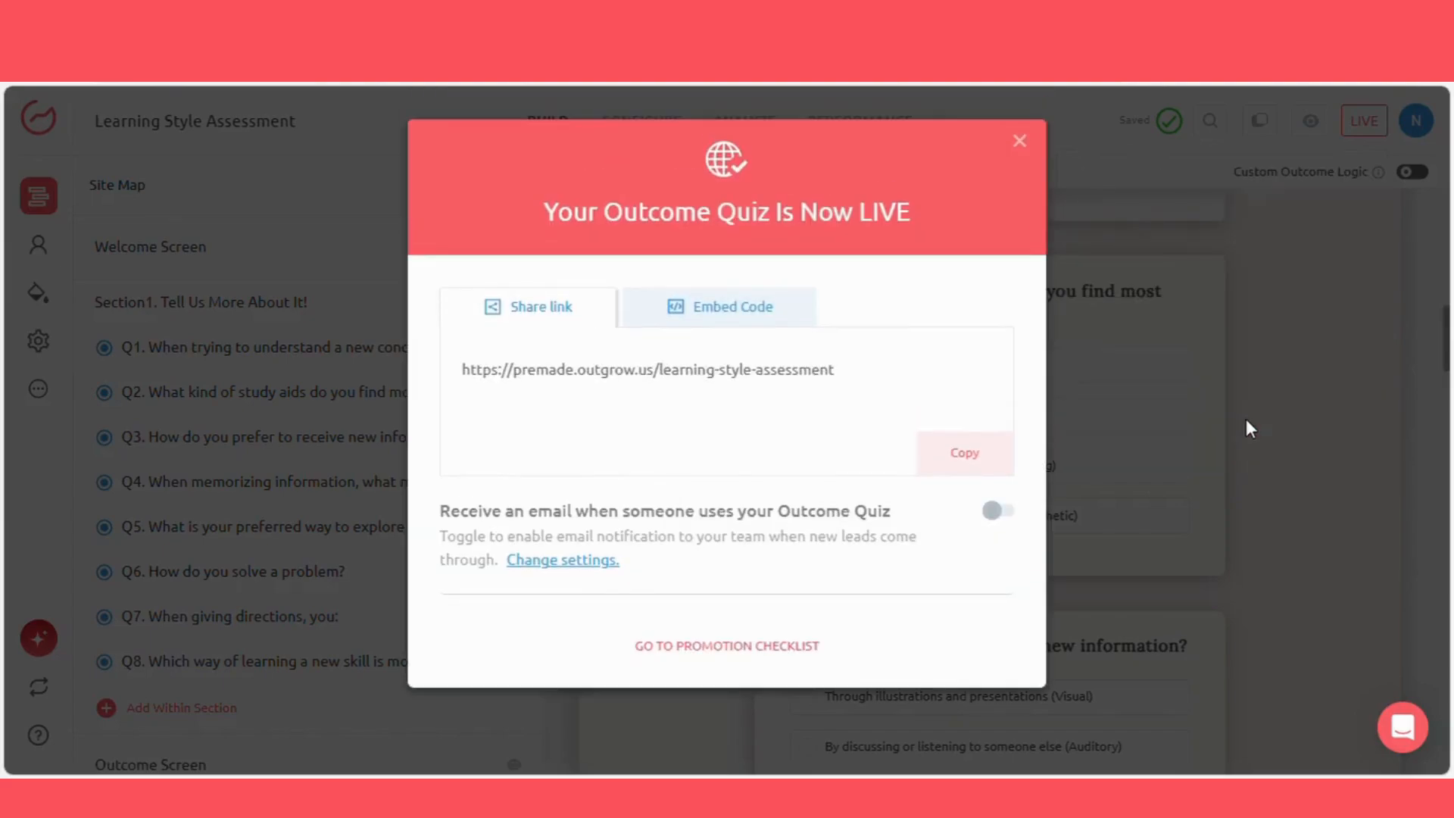
{"action": "left_click", "coordinate": [727, 314]}
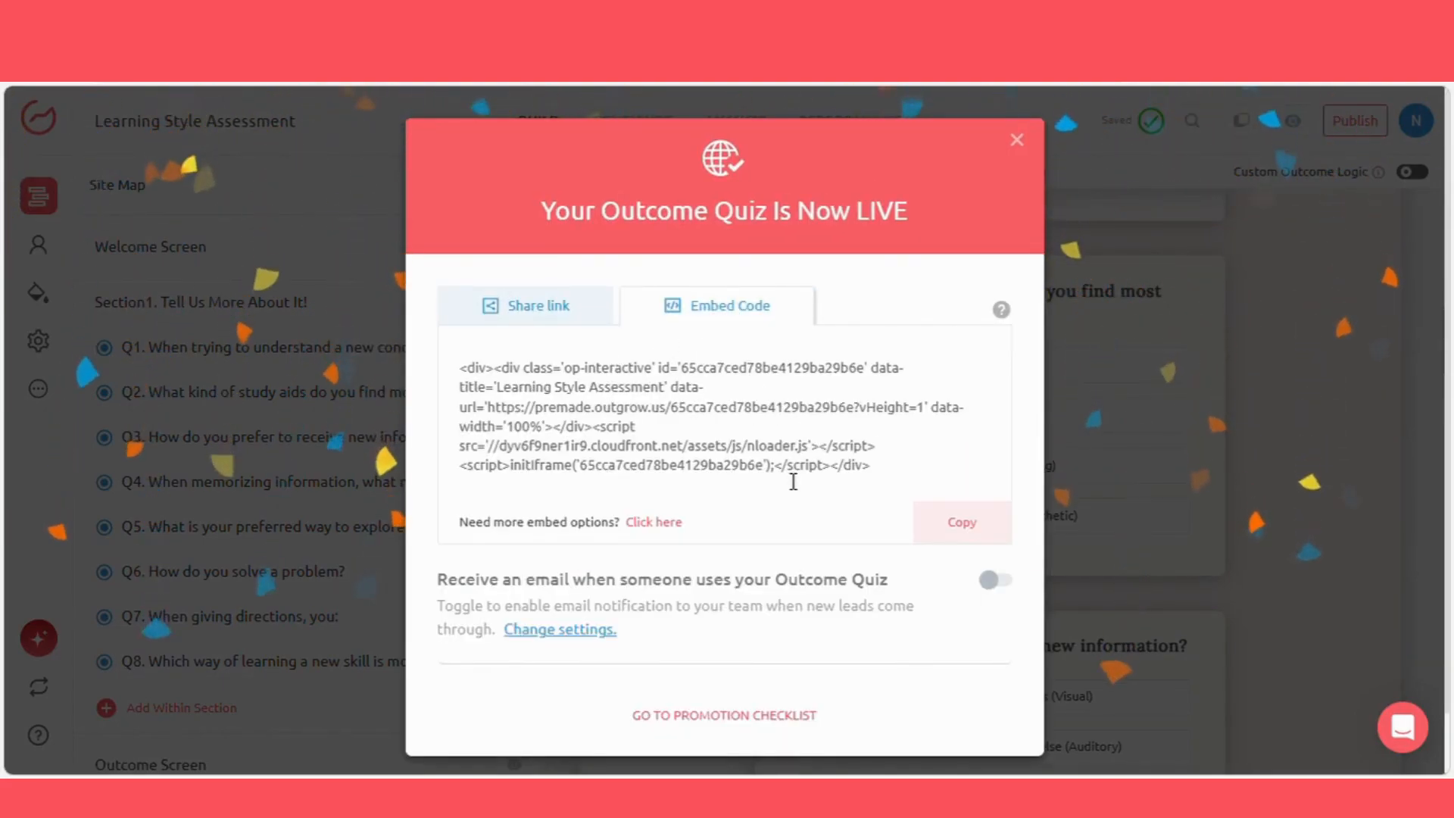
{"action": "left_click", "coordinate": [1016, 139]}
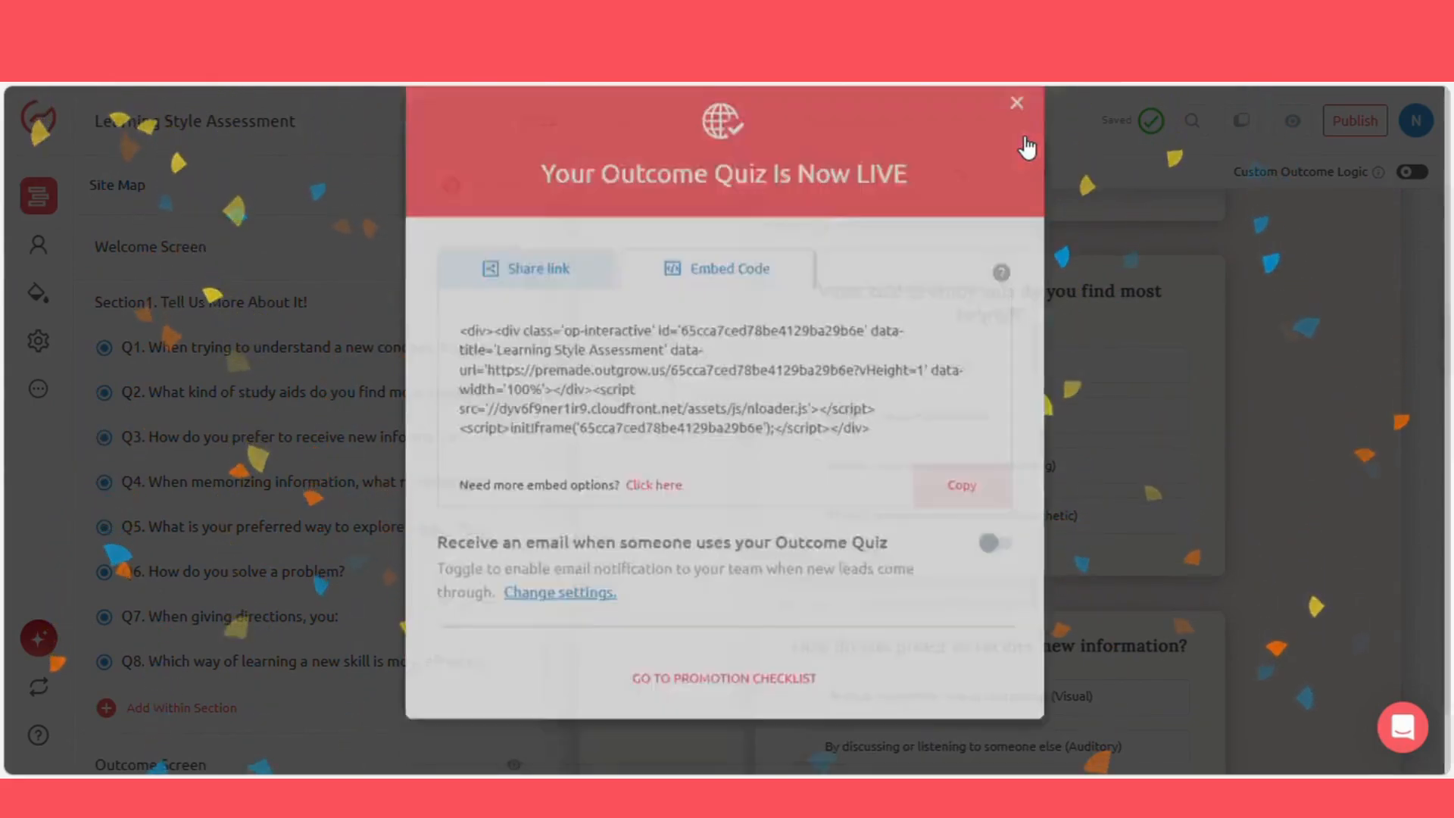
Step: Look through the assessment preview from the Section 1 questions to the Kinesthetic outcome at the end
{"action": "scroll", "coordinate": [998, 416], "scroll_direction": "down", "scroll_amount": 15}
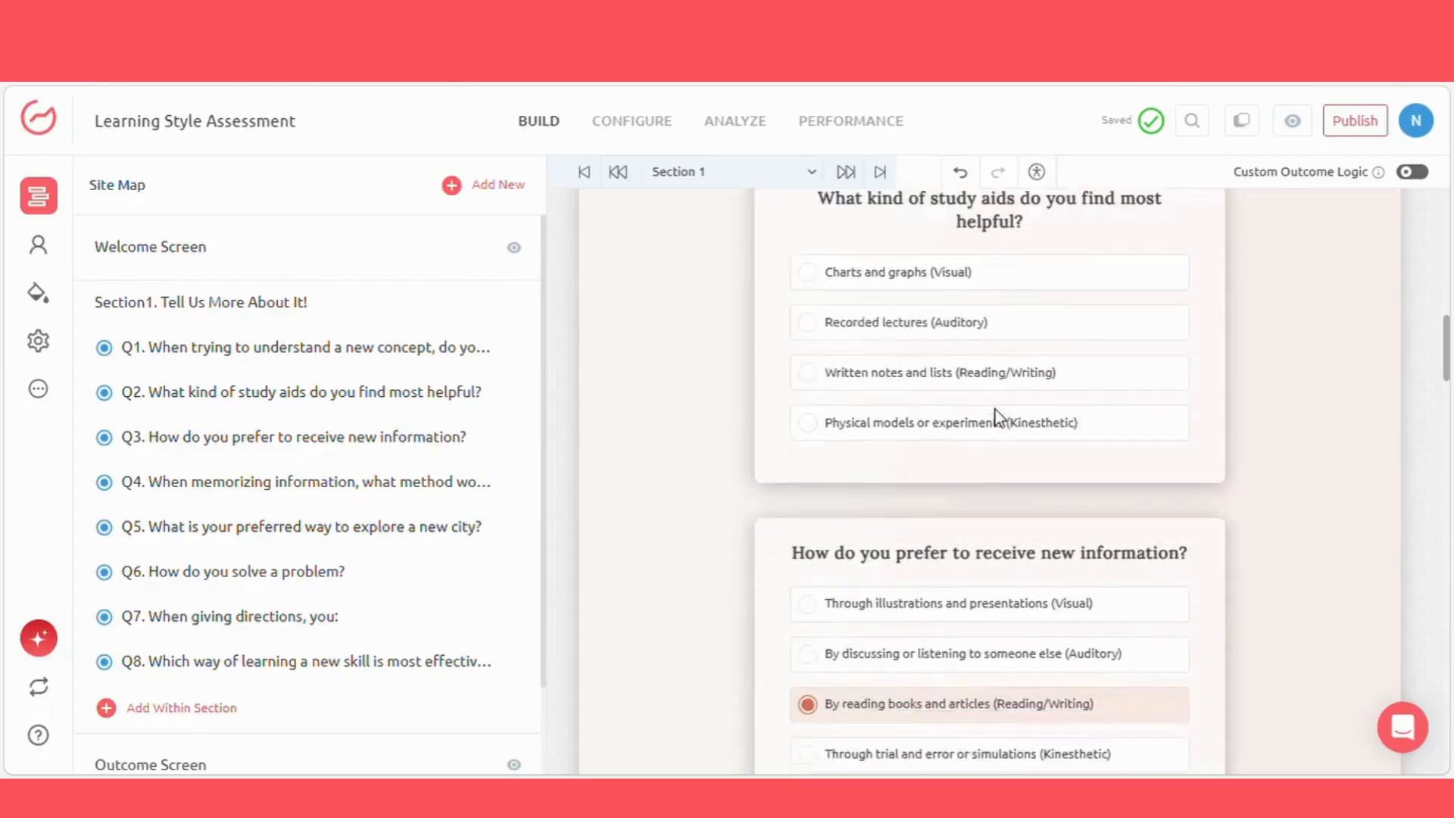
{"action": "scroll", "coordinate": [996, 409], "scroll_direction": "down", "scroll_amount": 20}
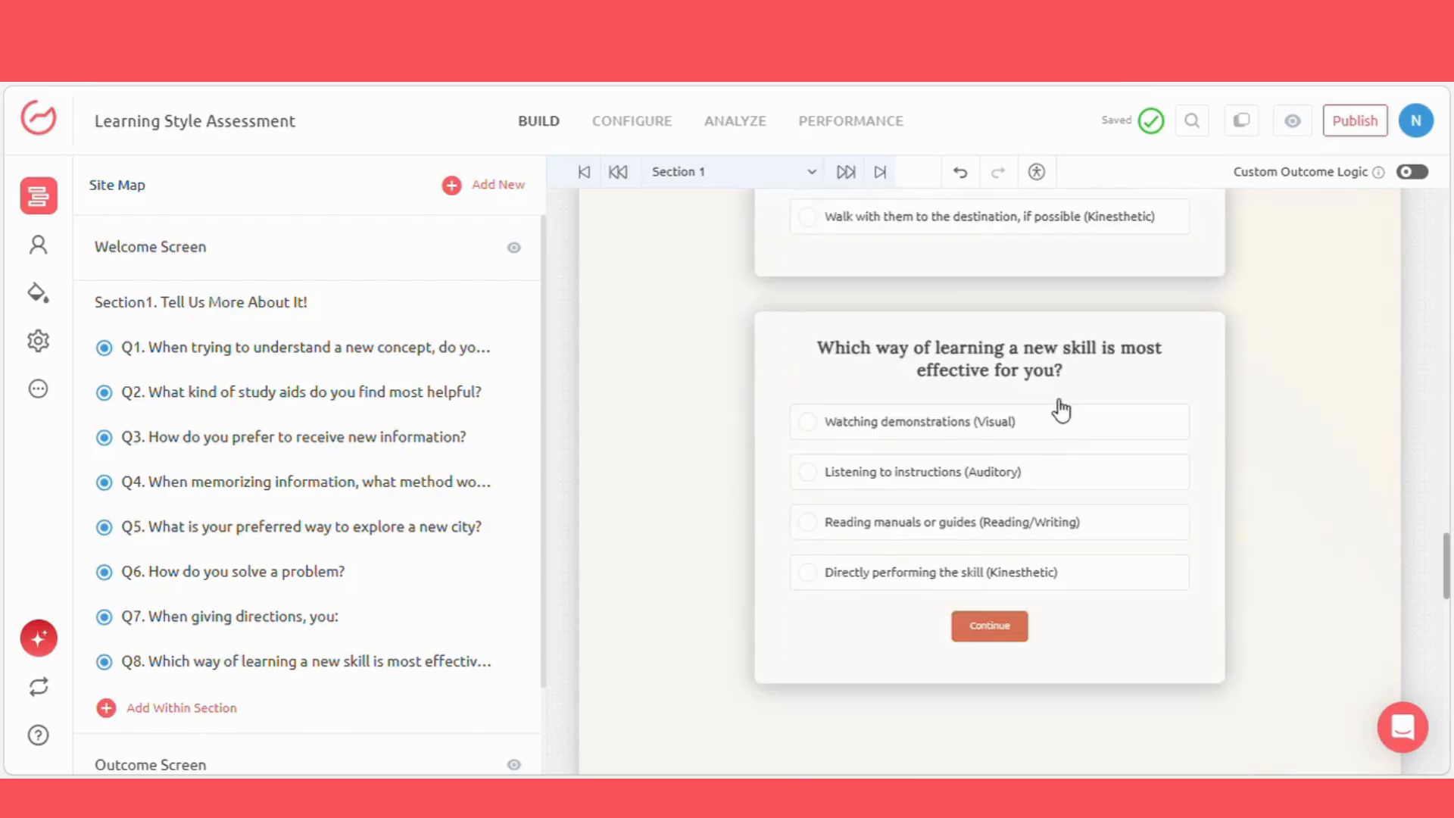
{"action": "scroll", "coordinate": [1081, 416], "scroll_direction": "down", "scroll_amount": 10}
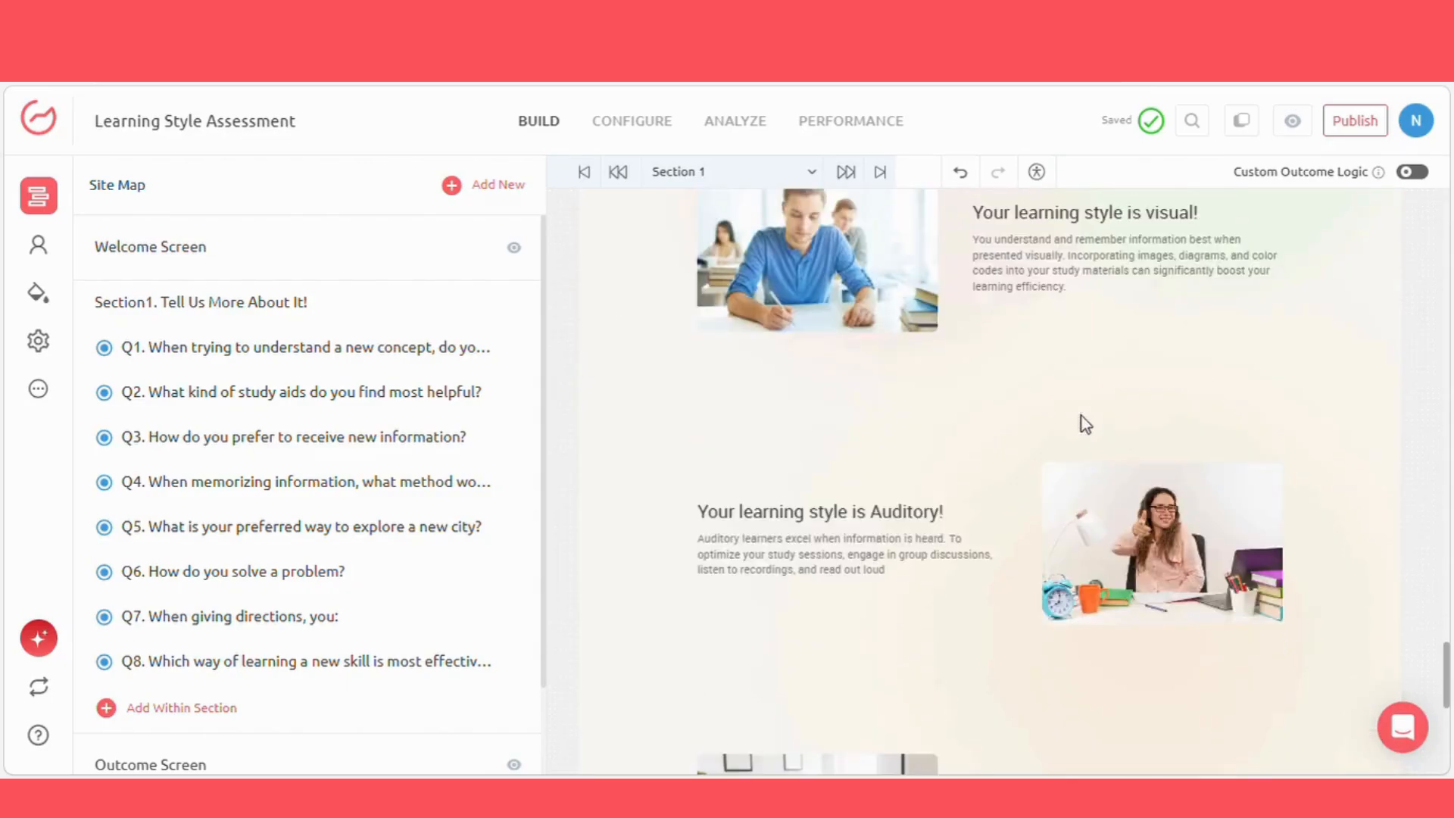
{"action": "scroll", "coordinate": [1089, 416], "scroll_direction": "down", "scroll_amount": 2}
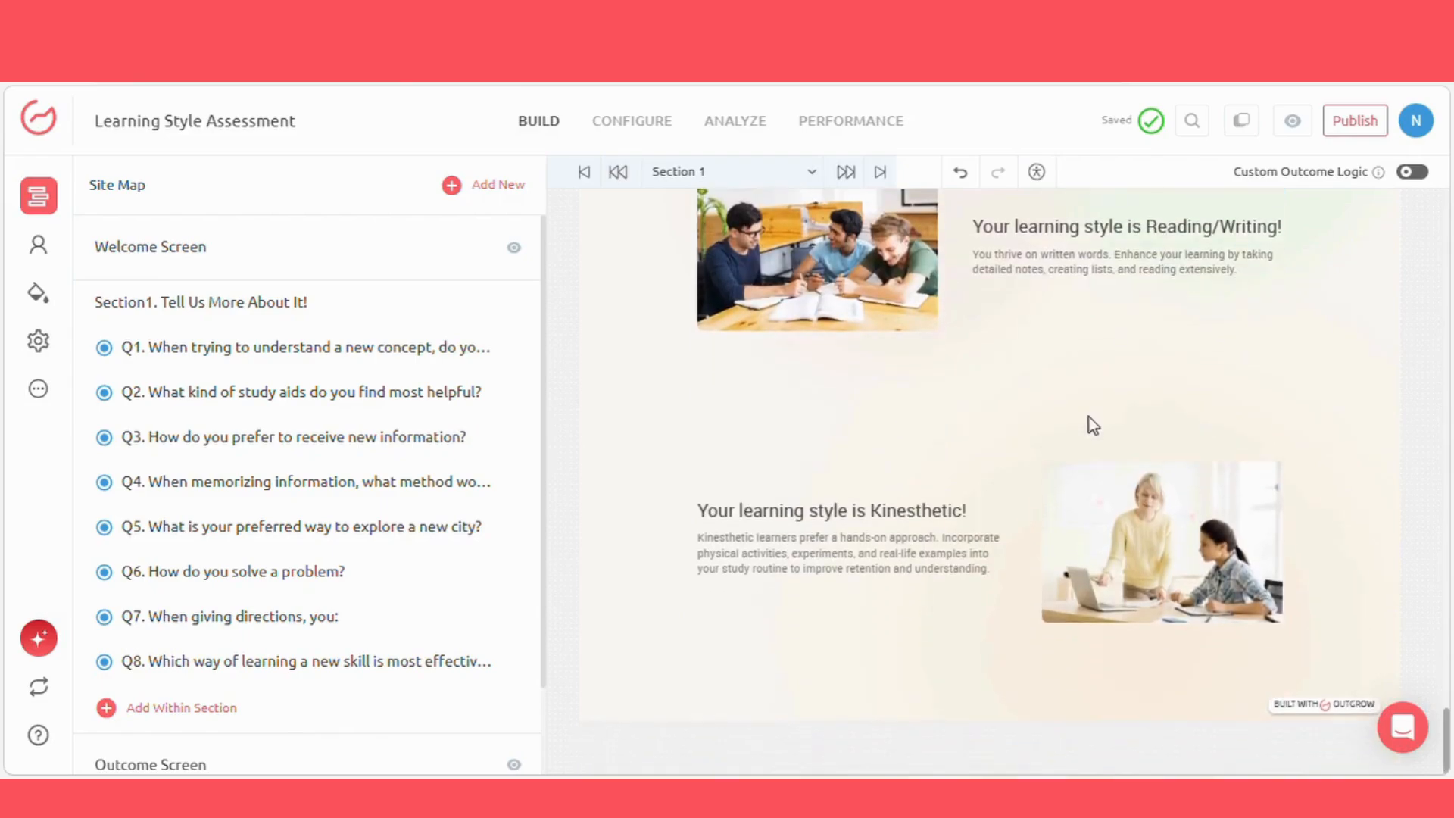